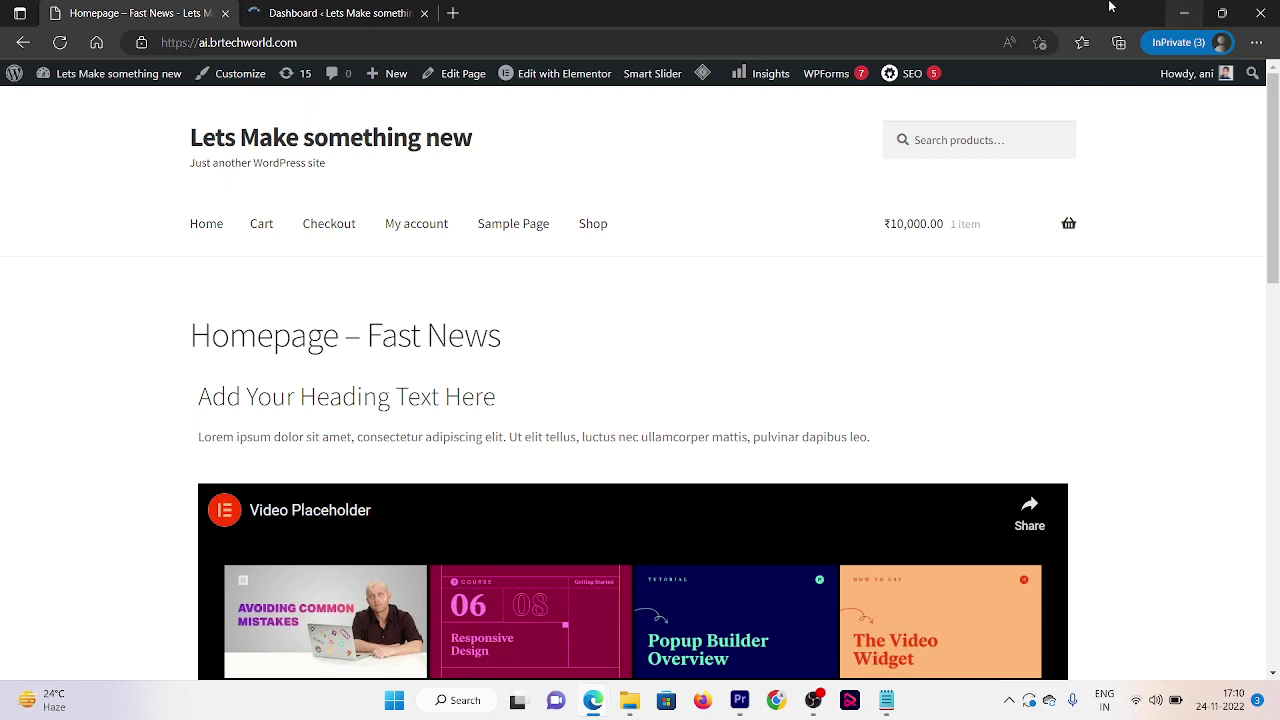
# Open the page for adding new plugins in the site's WordPress dashboard
pyautogui.click(403, 7)
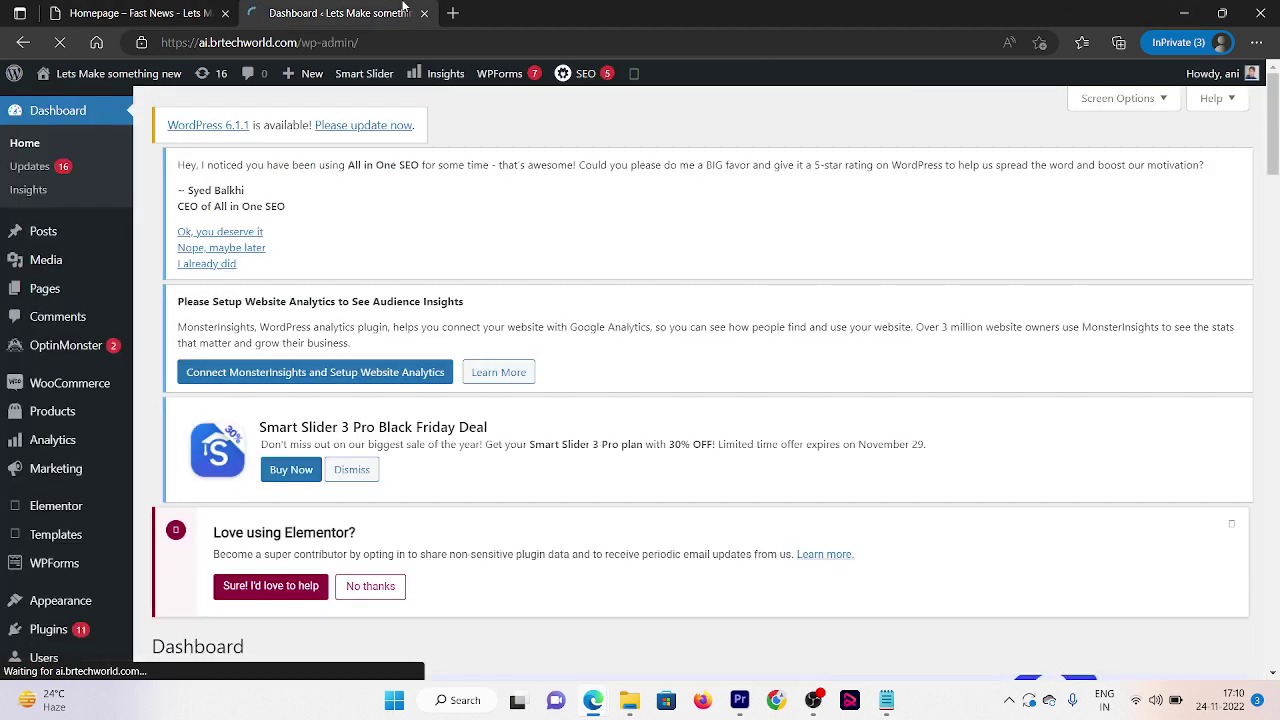
pyautogui.scroll(-3, 60, 398)
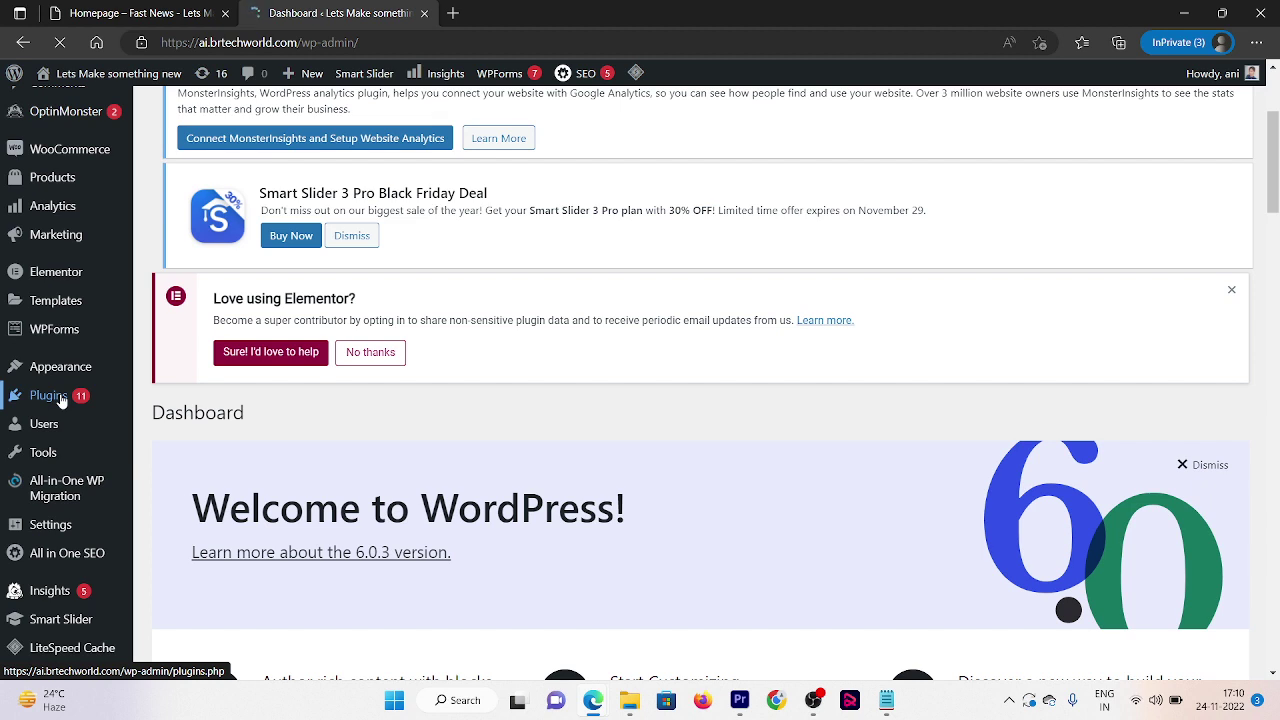
pyautogui.moveTo(60, 398)
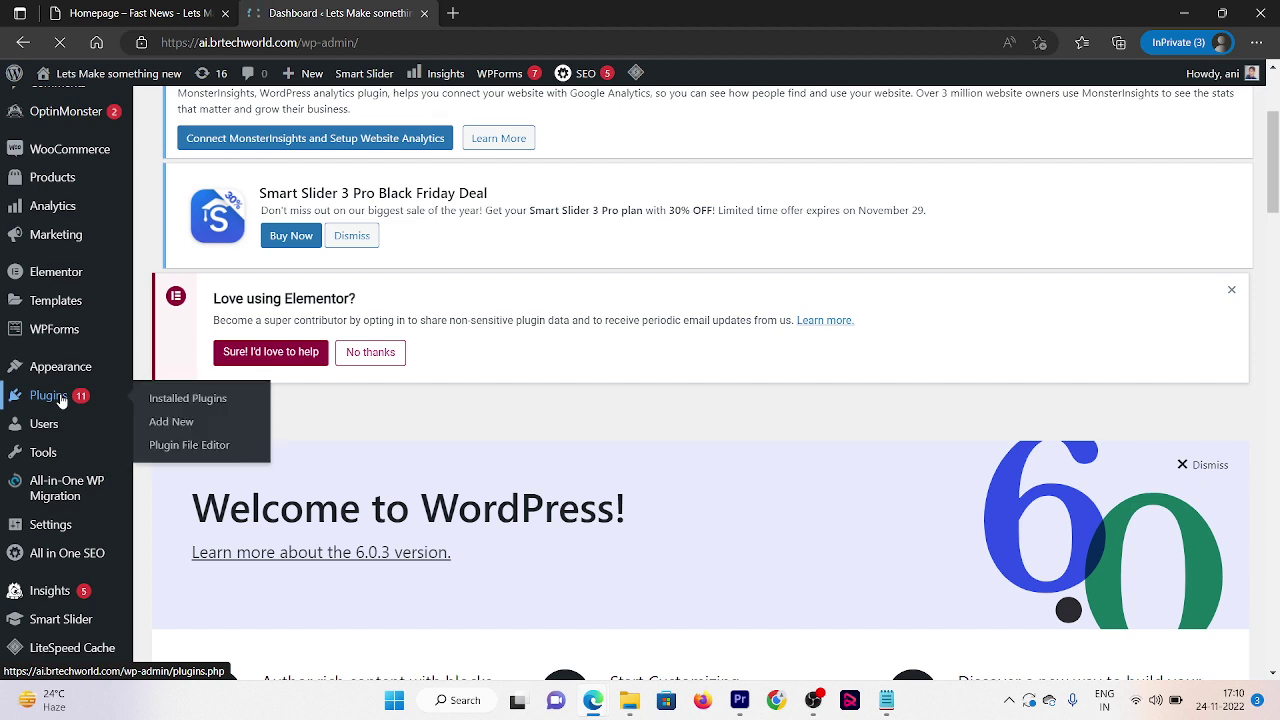
pyautogui.click(181, 421)
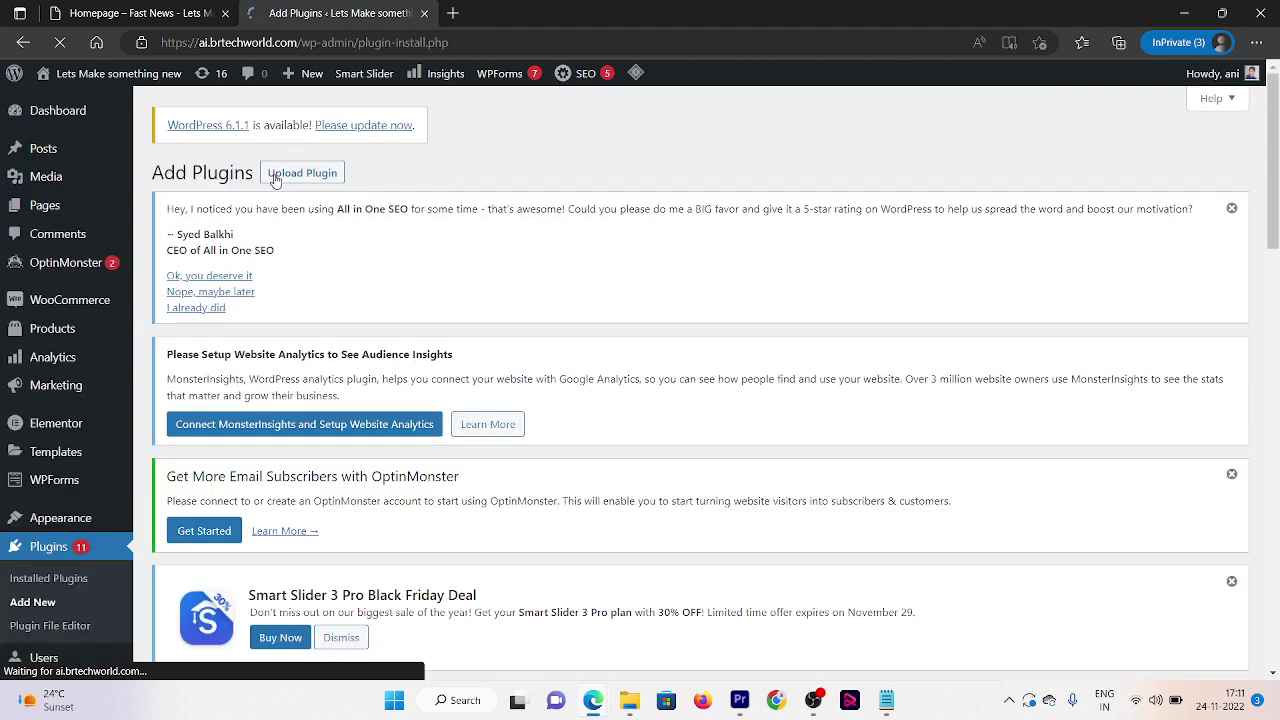
# Search the plugin directory for "variation swatches" and install and activate Variation Swatches for WooCommerce, the edition not by CartFlows
pyautogui.scroll(-3, 276, 180)
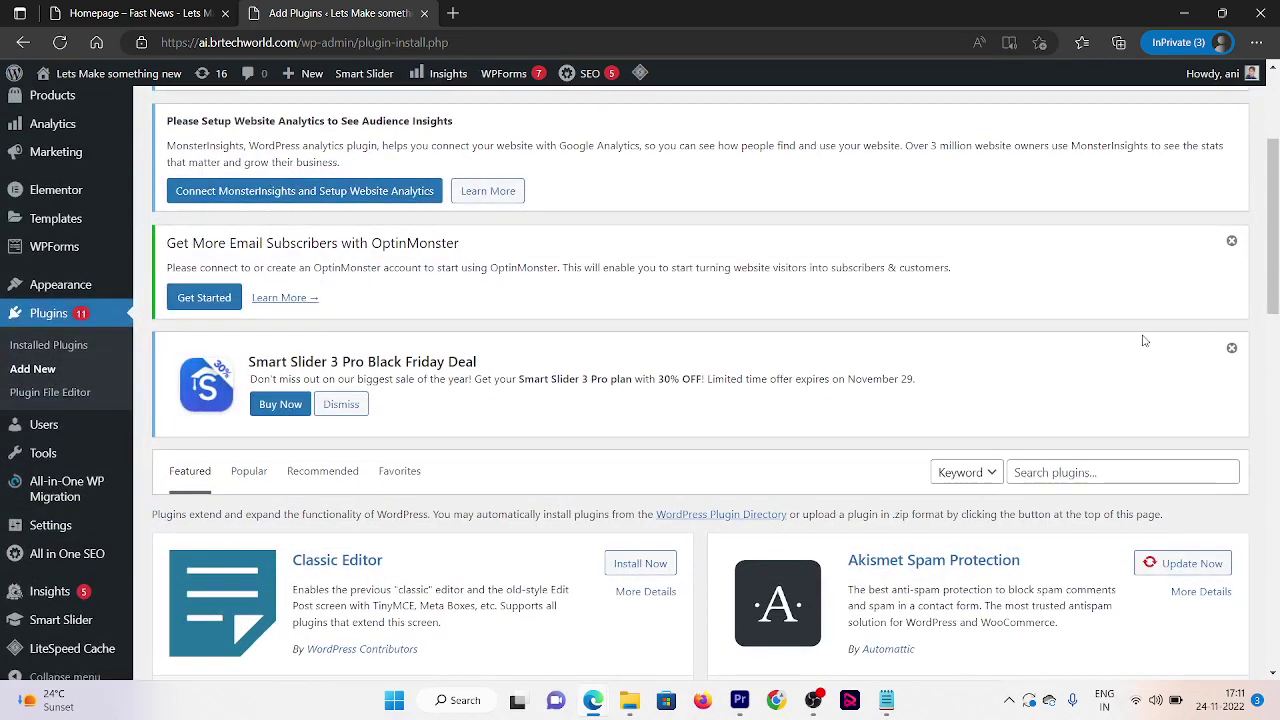
pyautogui.click(1045, 470)
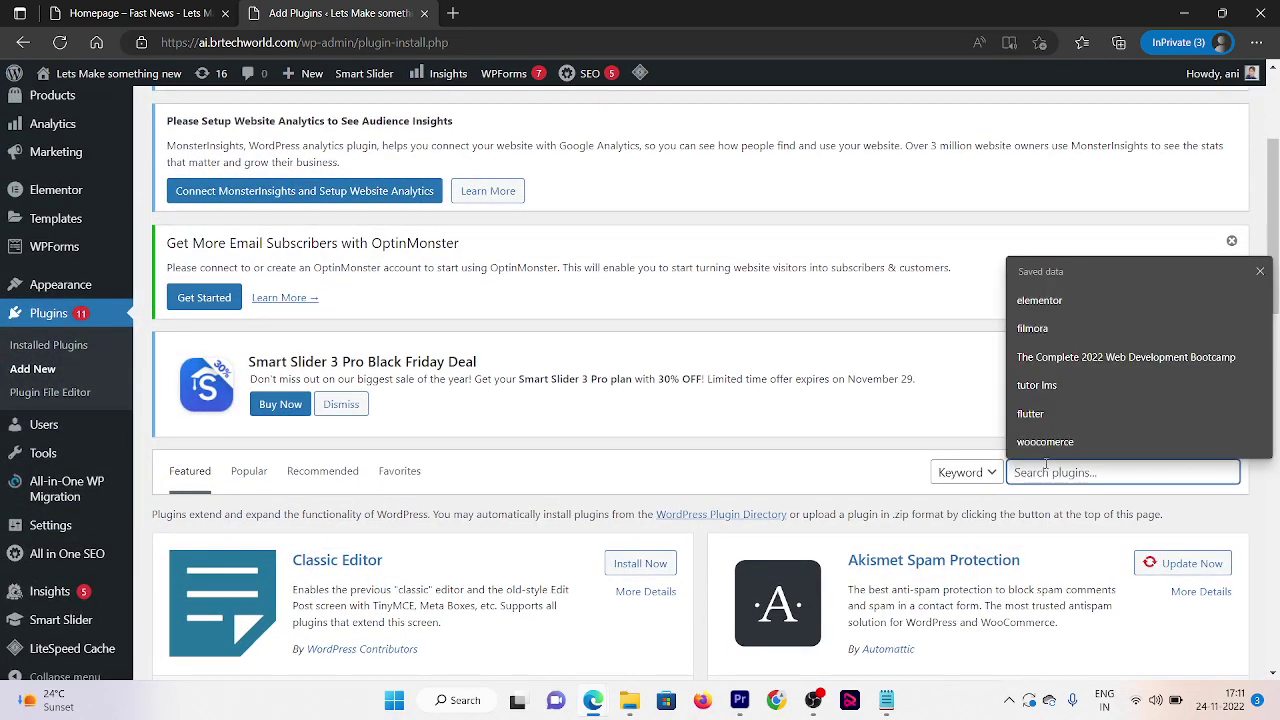
pyautogui.write('varia')
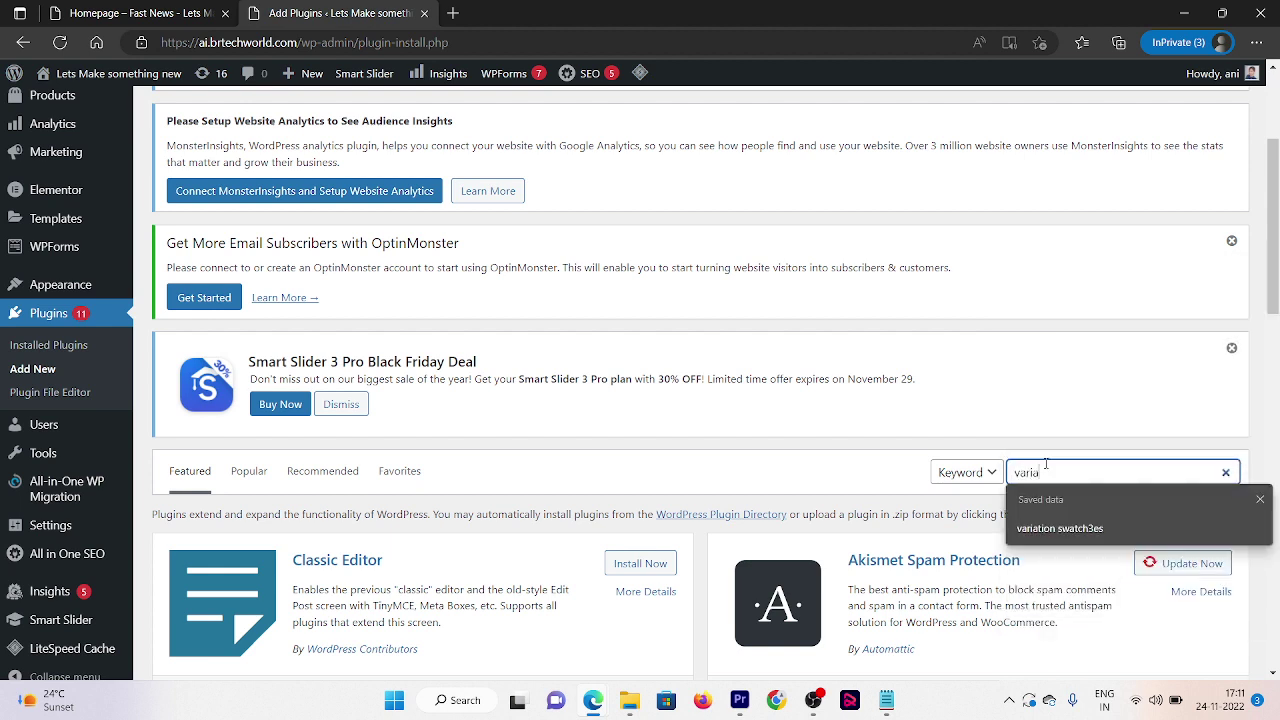
pyautogui.write('ntion s')
pyautogui.write('wat')
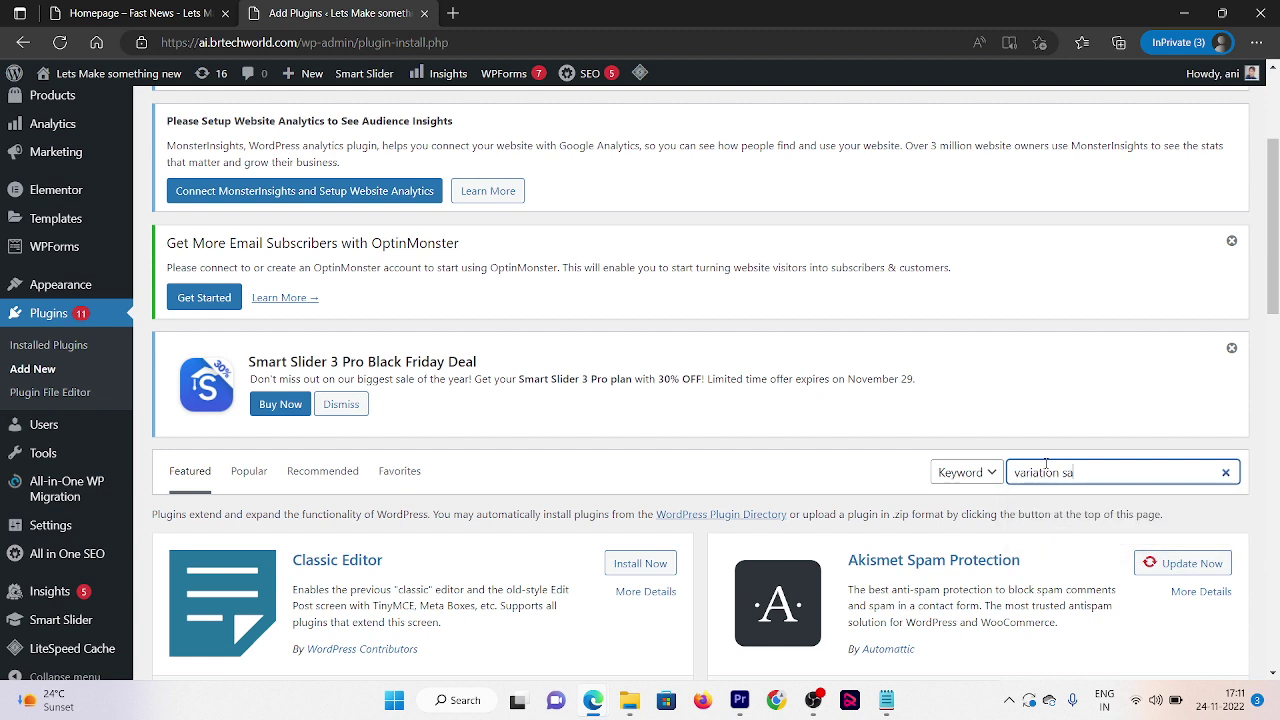
pyautogui.write('ches')
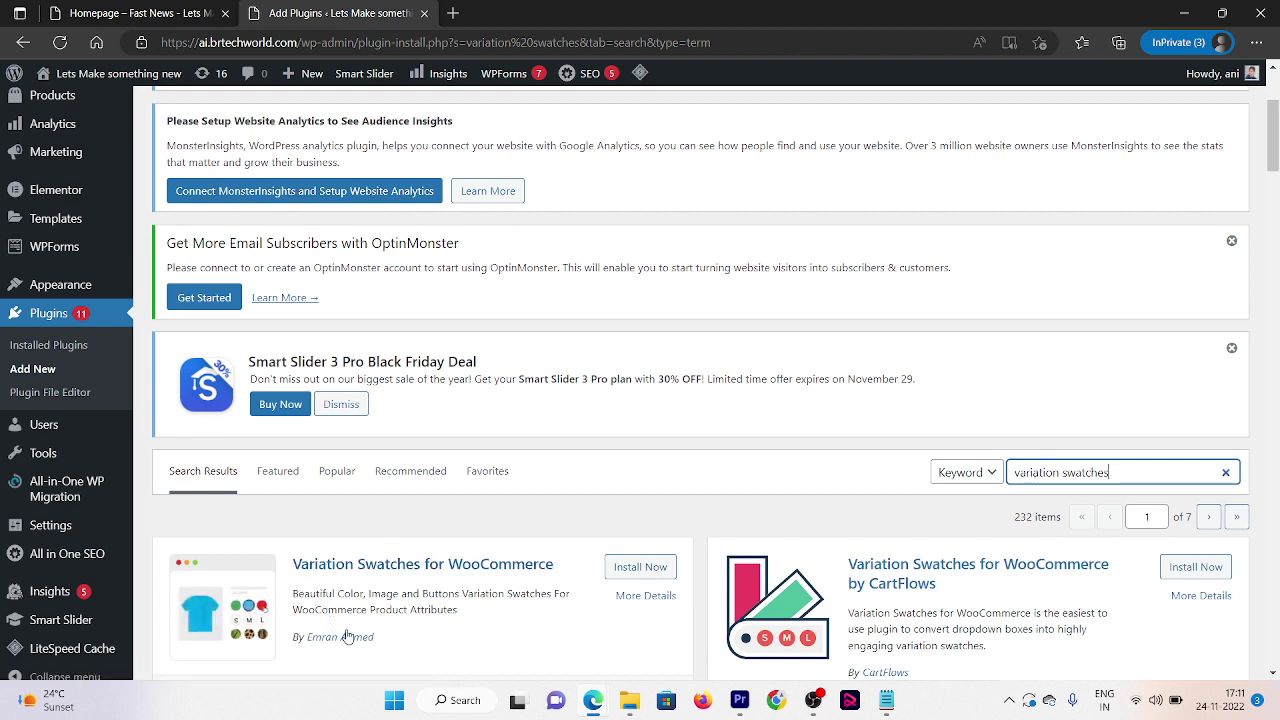
pyautogui.click(630, 568)
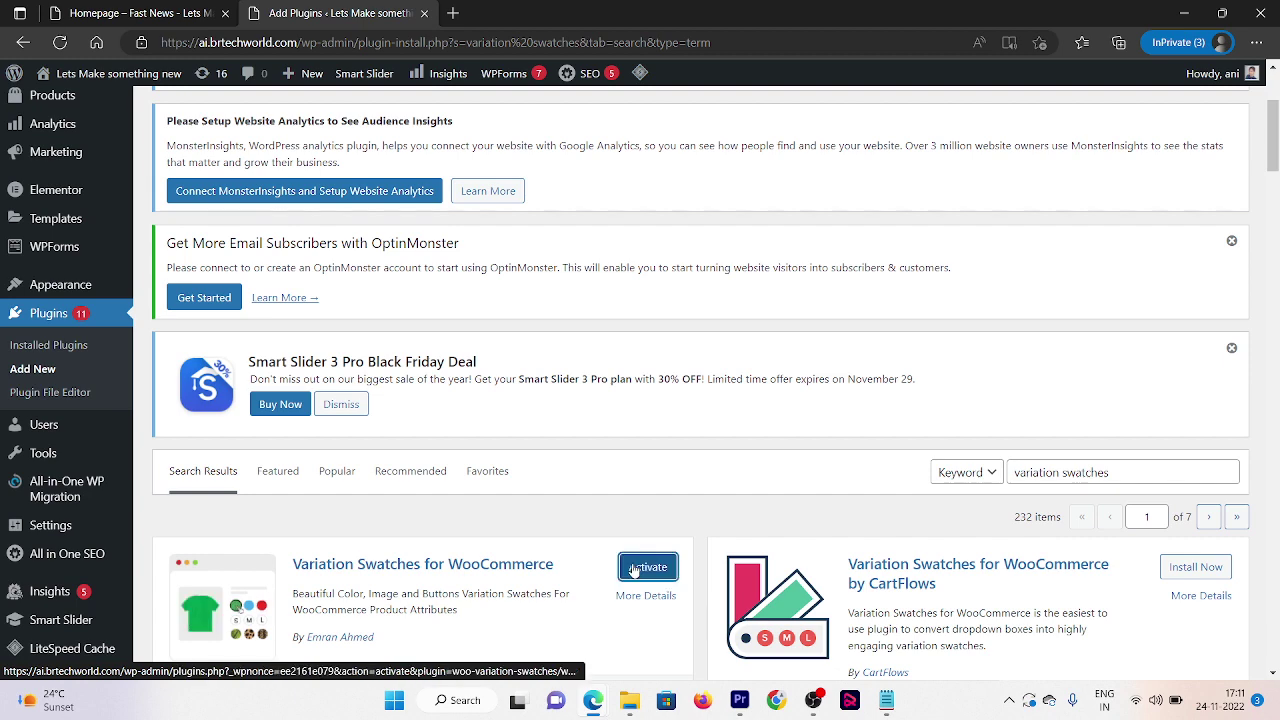
pyautogui.click(633, 570)
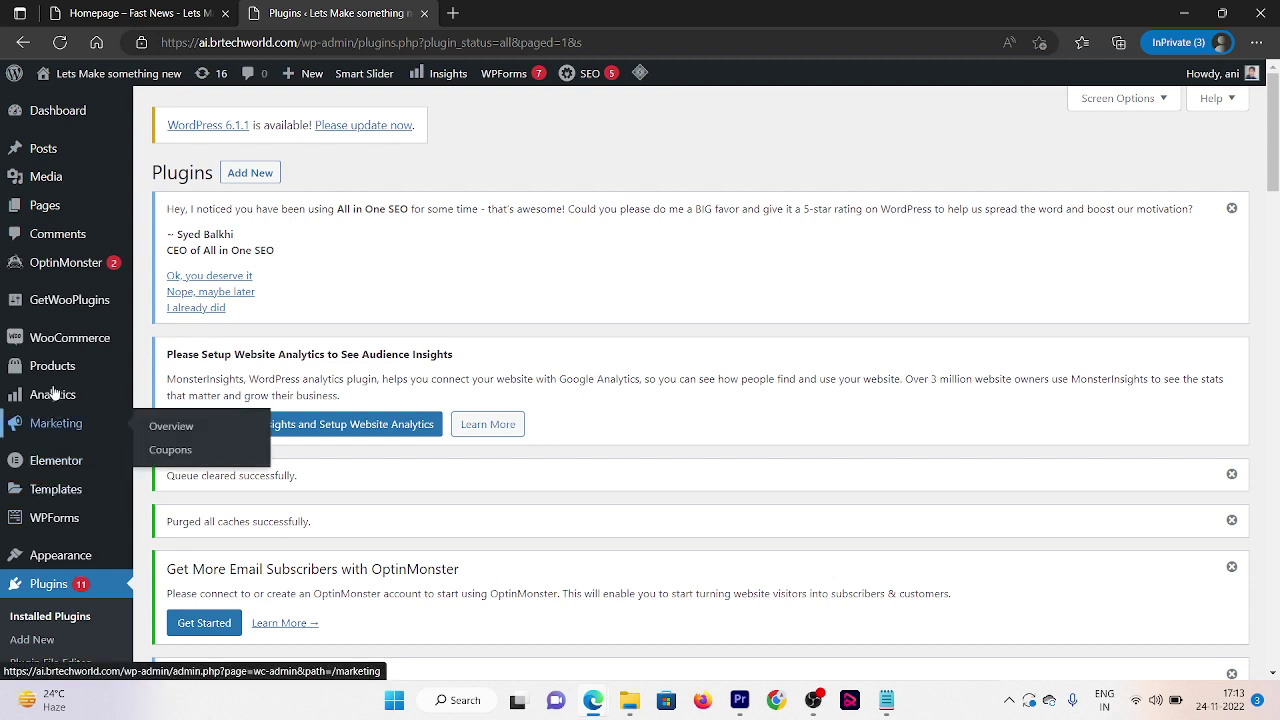
# Open the Rejuvenating Floral product from the product list for editing and set its product type to Variable product
pyautogui.moveTo(27, 371)
pyautogui.click(180, 375)
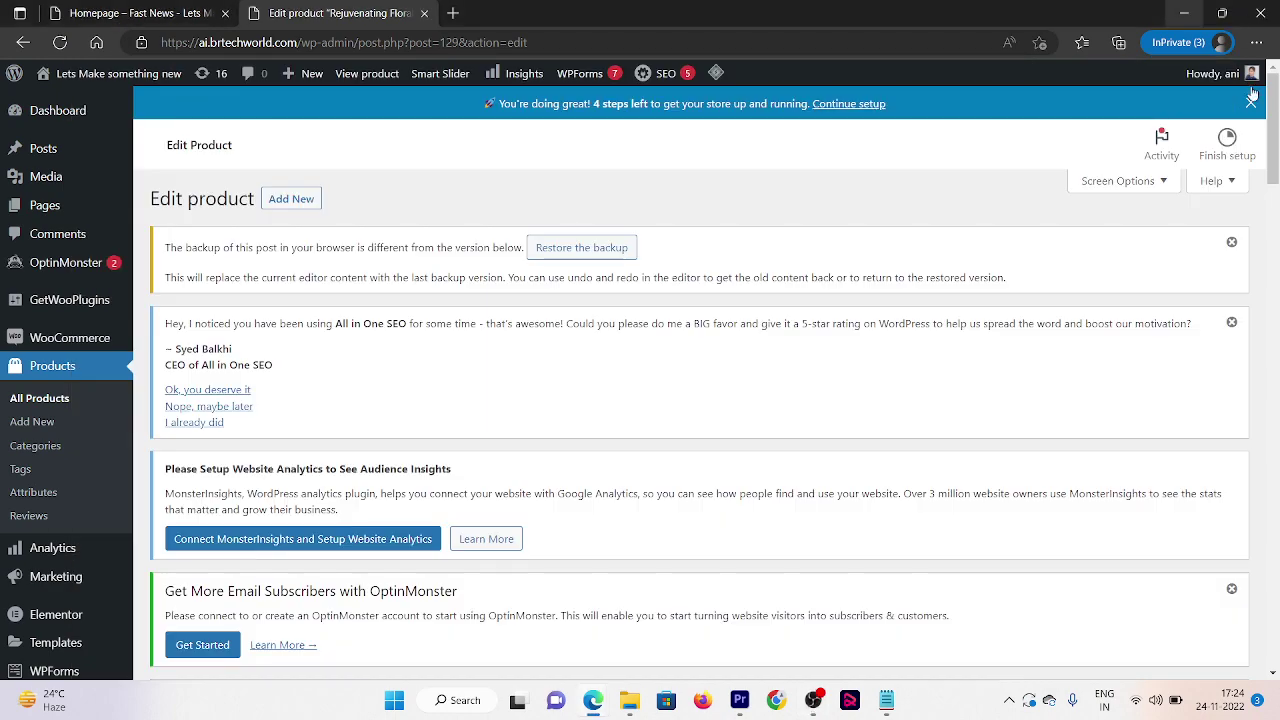
pyautogui.moveTo(1274, 160); pyautogui.dragTo(1275, 556)
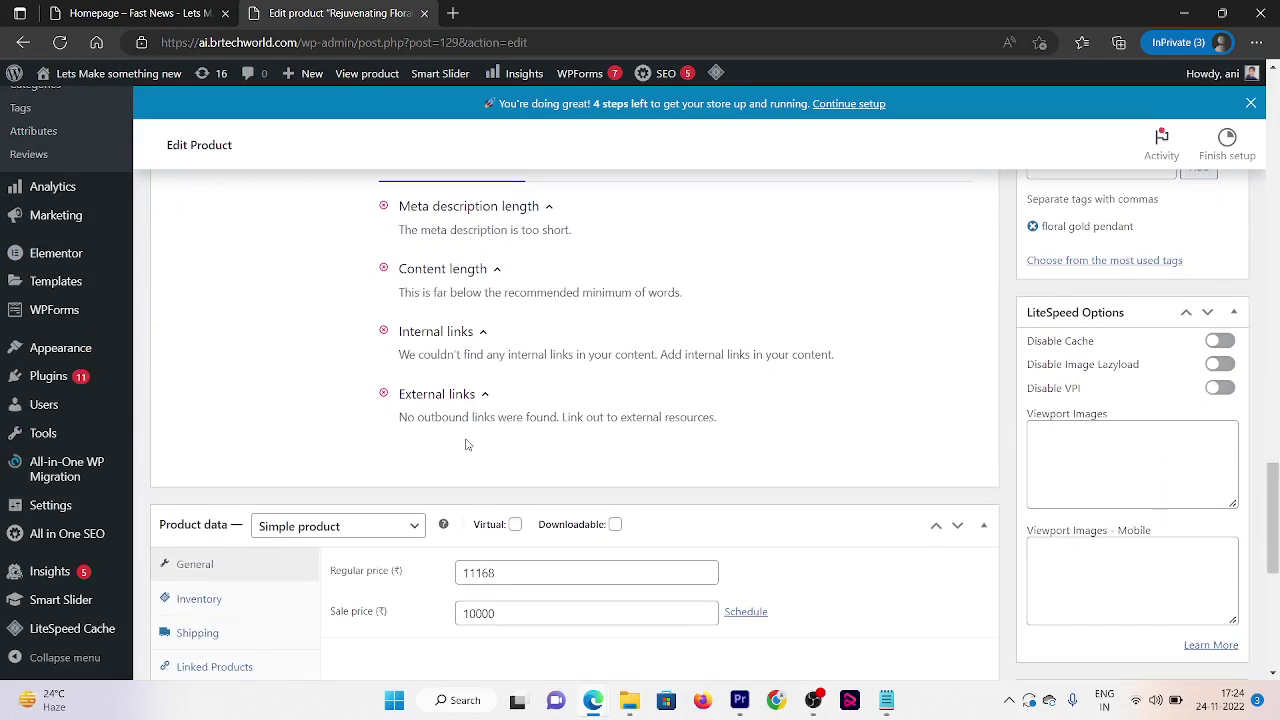
pyautogui.click(367, 532)
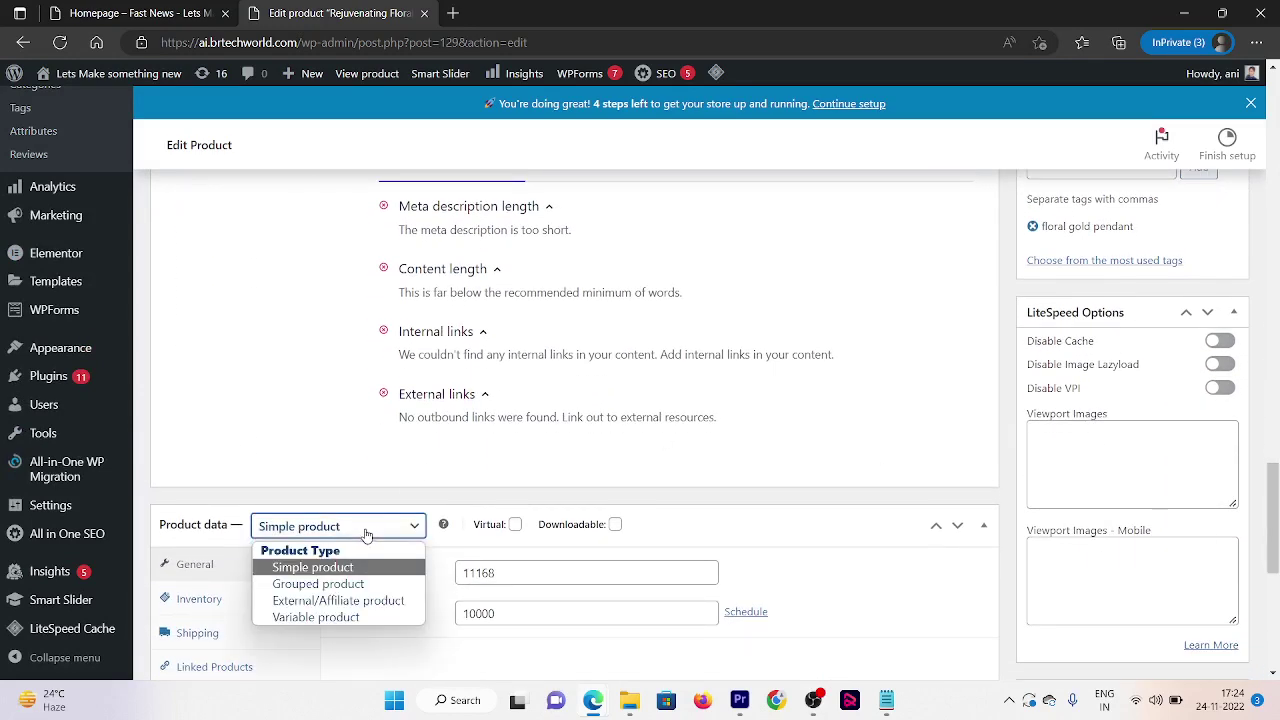
pyautogui.click(354, 618)
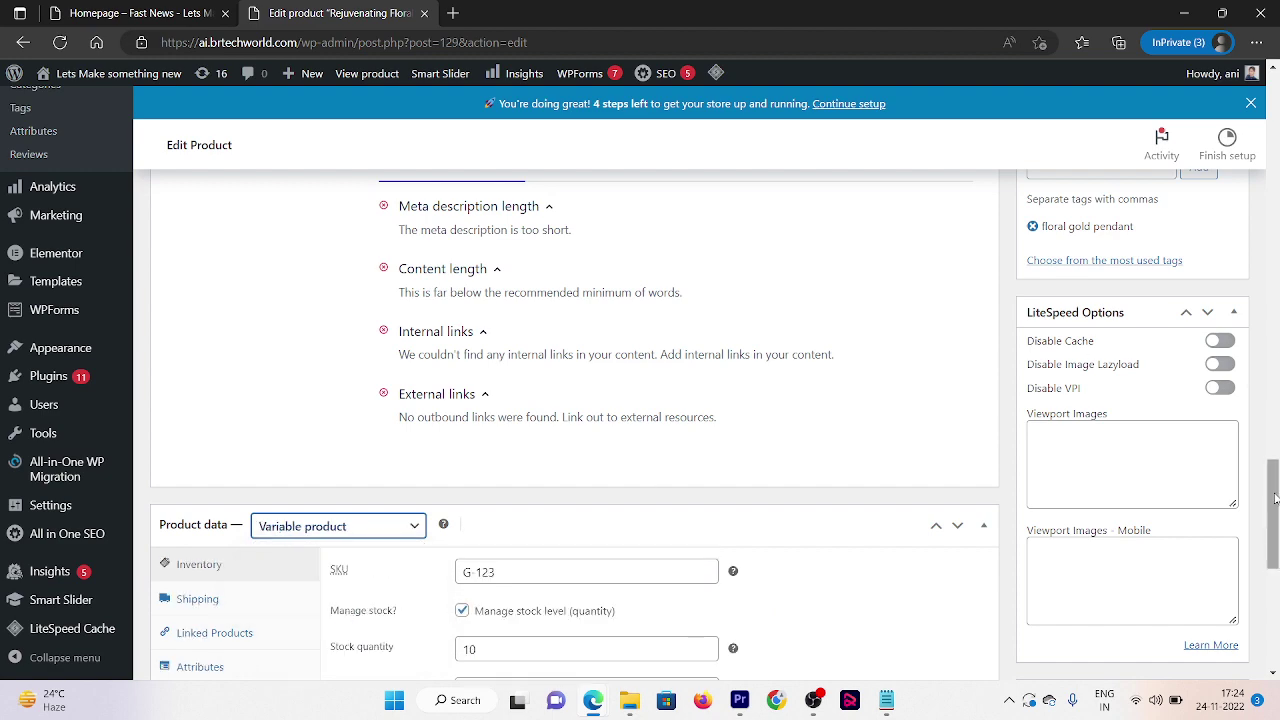
# Remove the existing Color attribute from the product's attributes
pyautogui.scroll(-2, 556, 448)
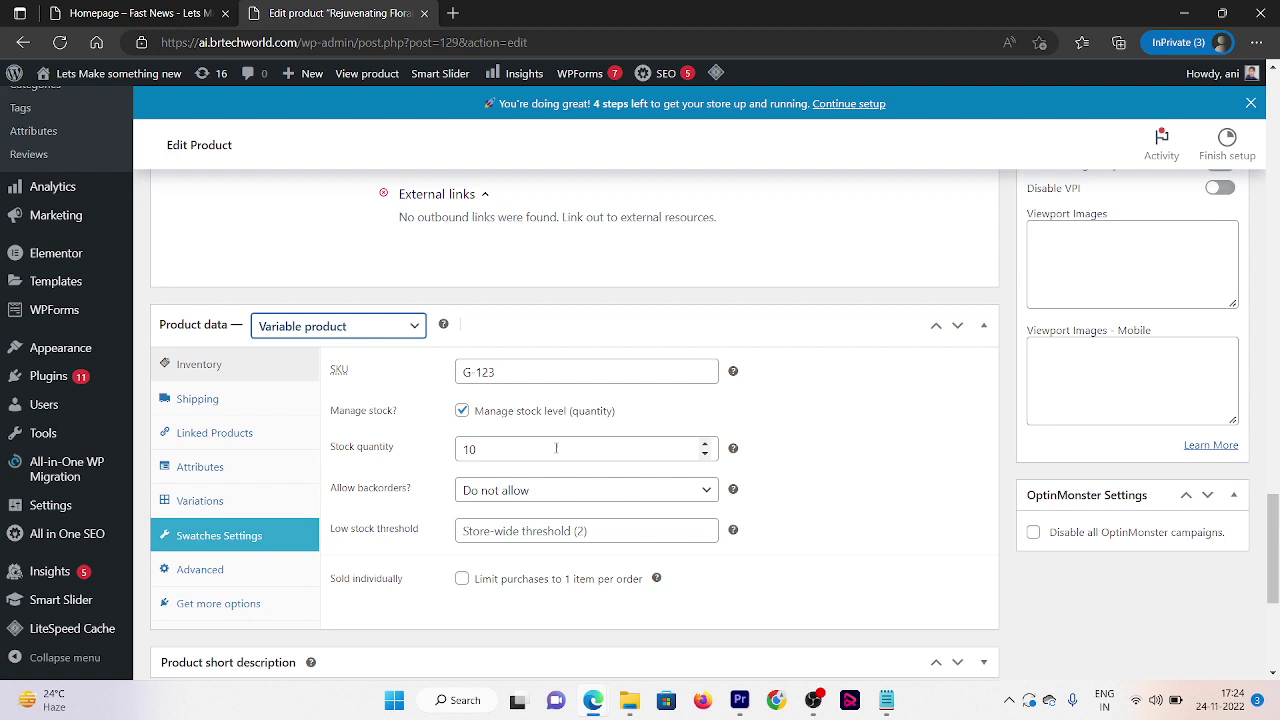
pyautogui.click(275, 470)
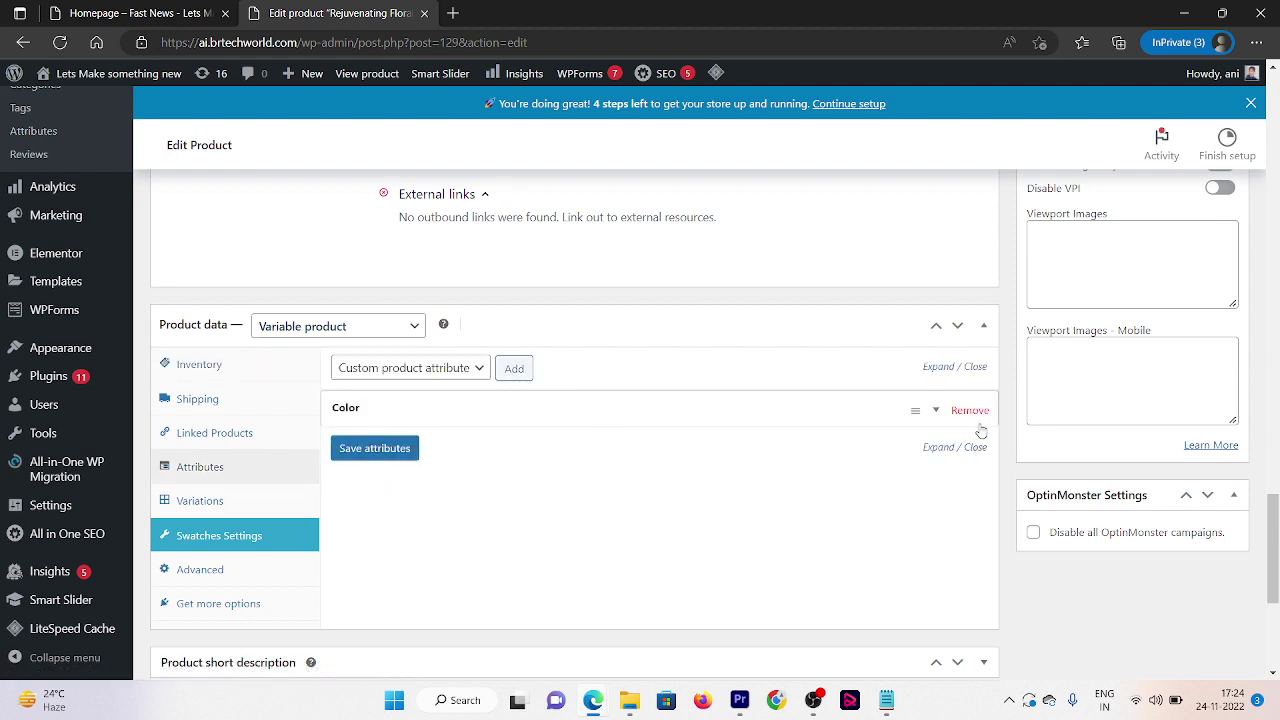
pyautogui.click(972, 411)
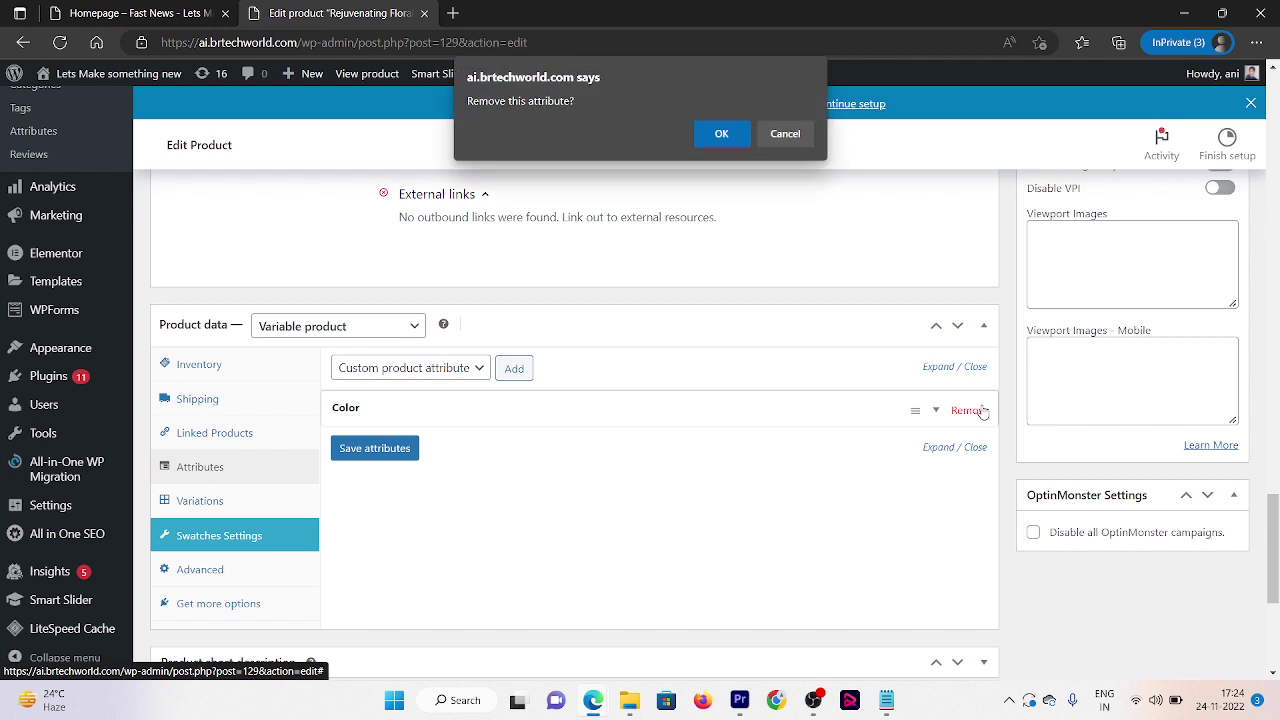
pyautogui.click(722, 133)
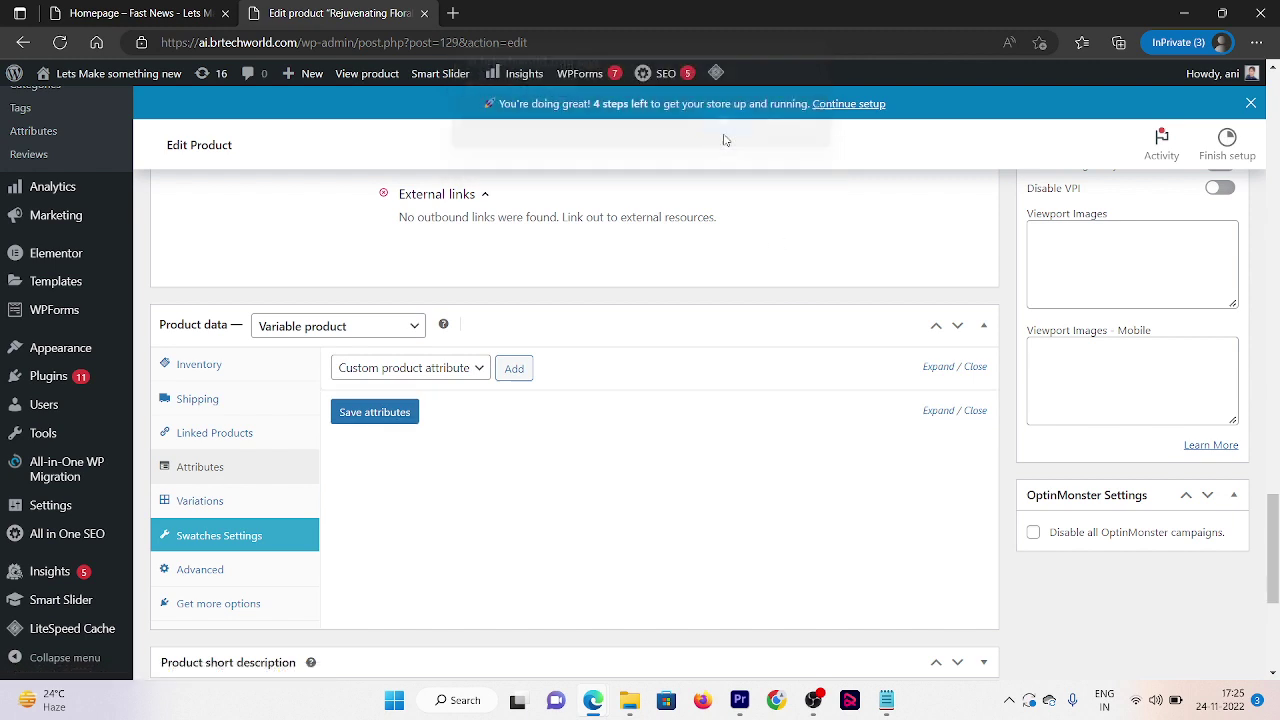
# Add a custom product attribute named Color with the values "Golden | Rose Gold" and enable it for variations
pyautogui.click(520, 369)
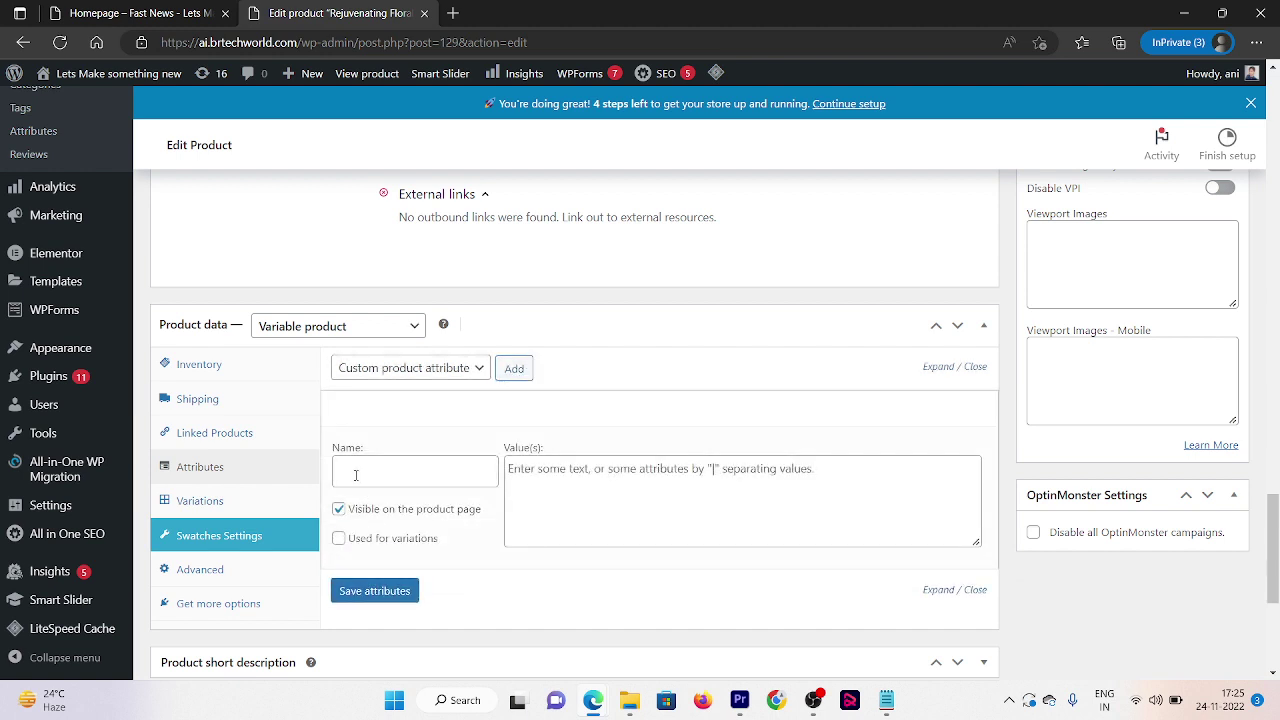
pyautogui.click(355, 475)
pyautogui.write('Color')
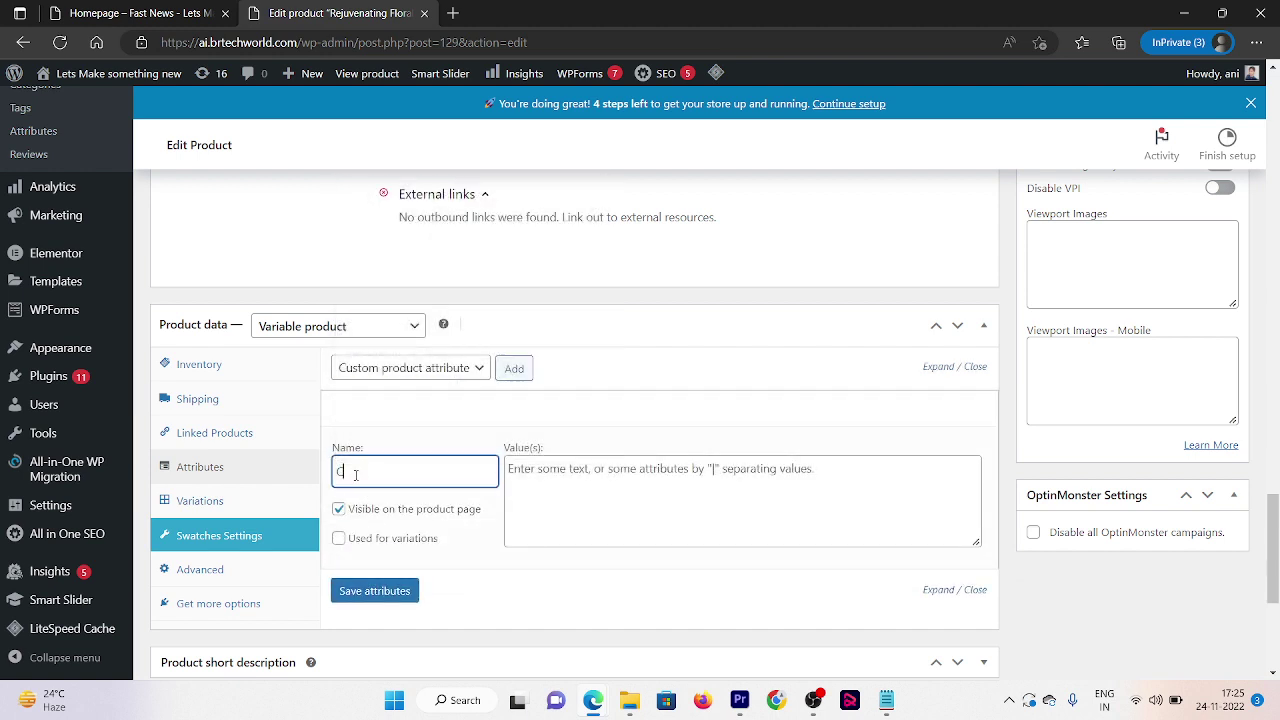
pyautogui.click(609, 523)
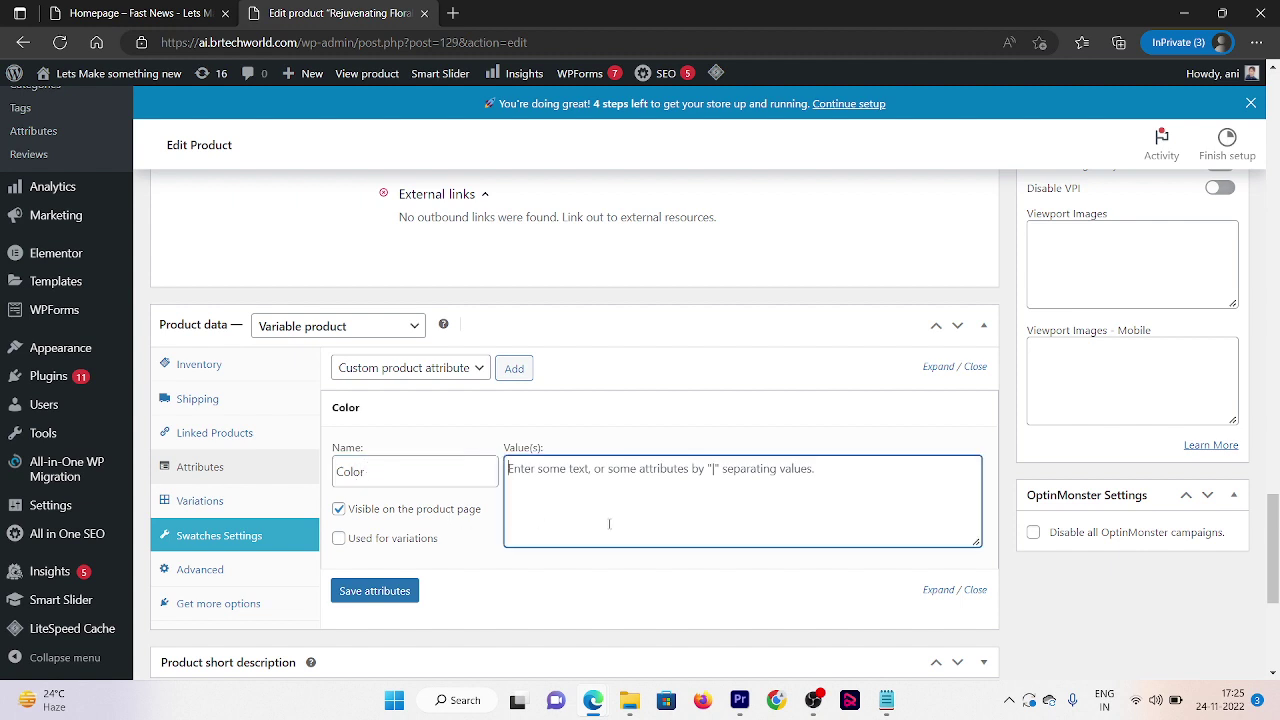
pyautogui.write('Golde')
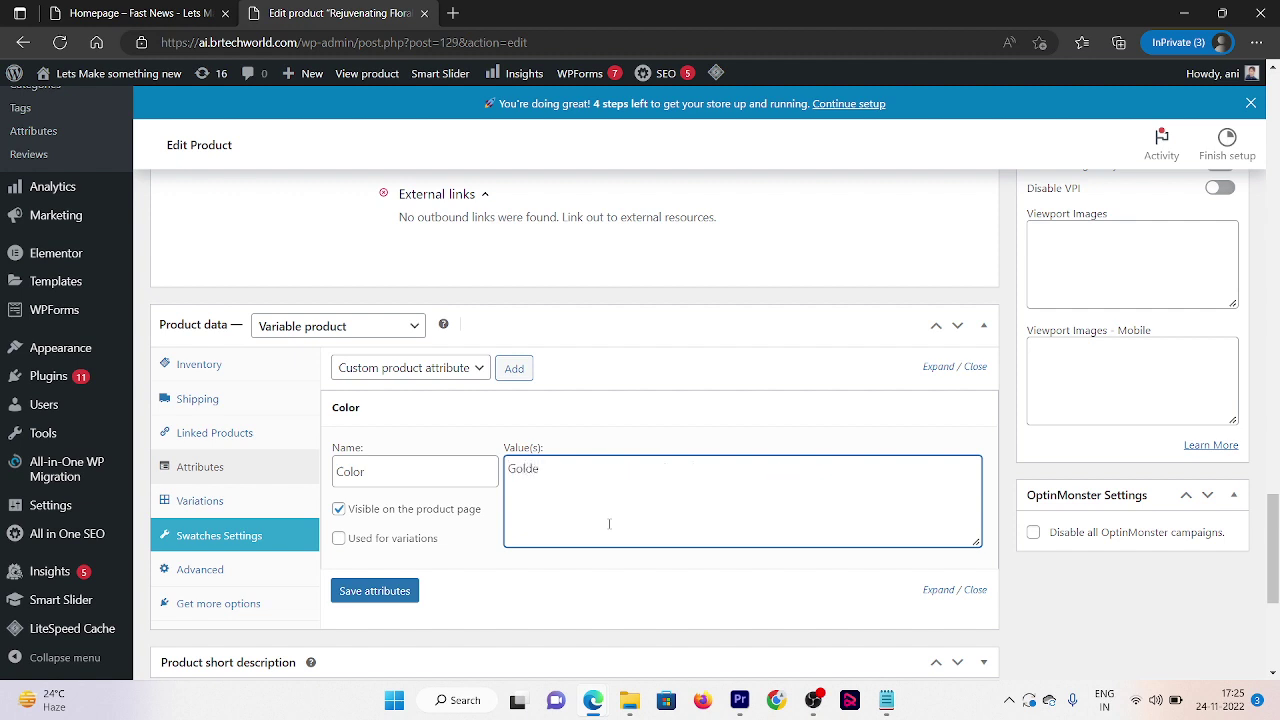
pyautogui.write('n | Rose GOld')
pyautogui.press('BackSpace')
pyautogui.press('BackSpace')
pyautogui.press('BackSpace')
pyautogui.write('old')
pyautogui.click(339, 538)
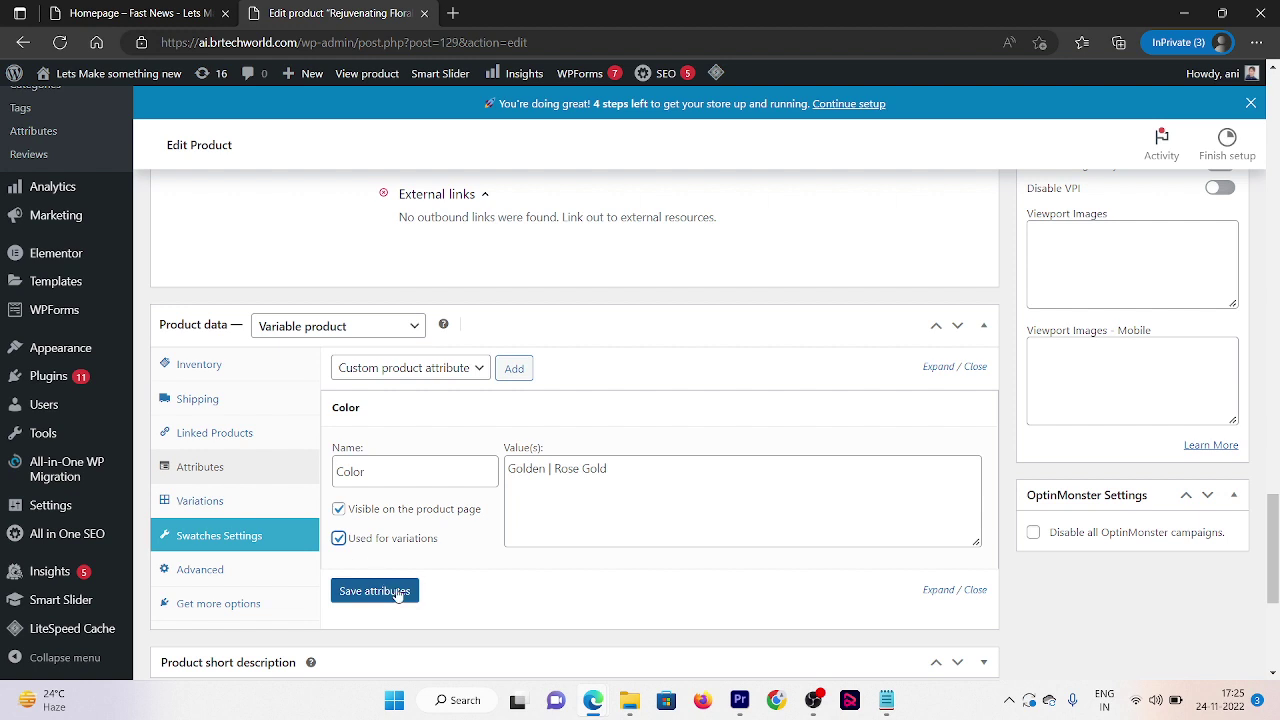
# Add a second custom attribute named Weight with the values "5gram | 10gram", enable it for variations, and save the attributes
pyautogui.click(508, 369)
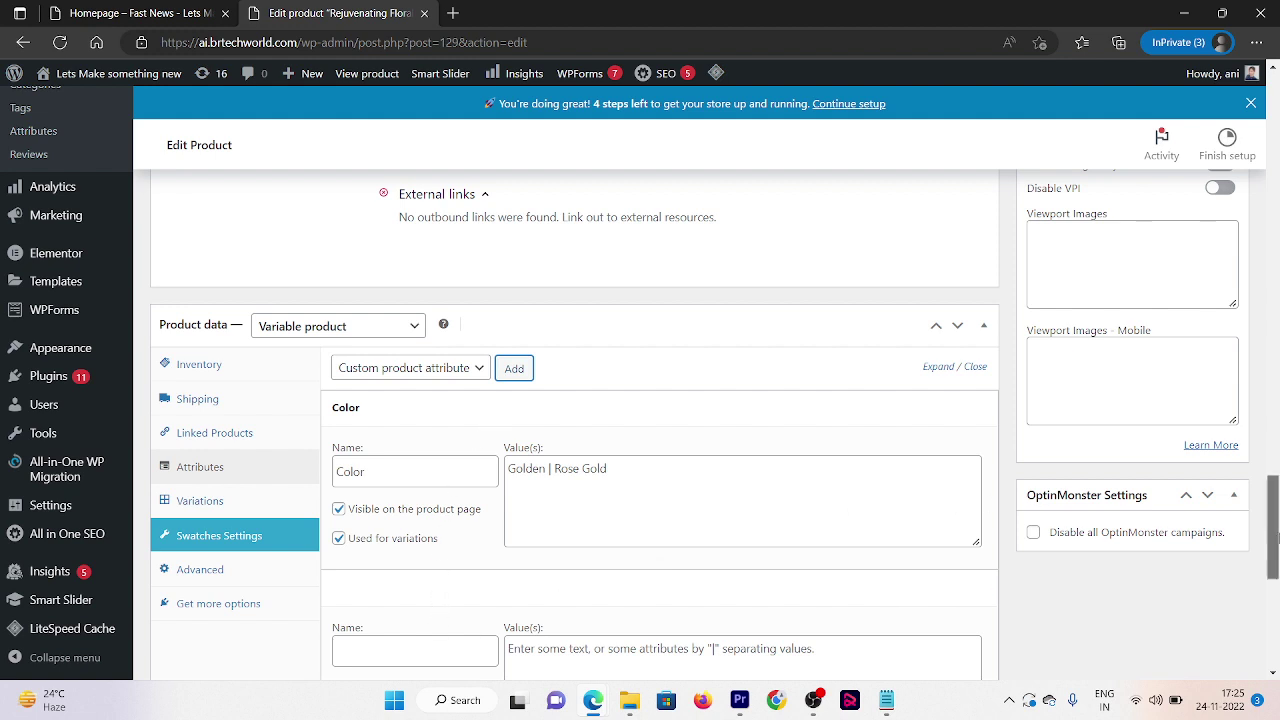
pyautogui.scroll(-3, 1272, 560)
pyautogui.click(394, 425)
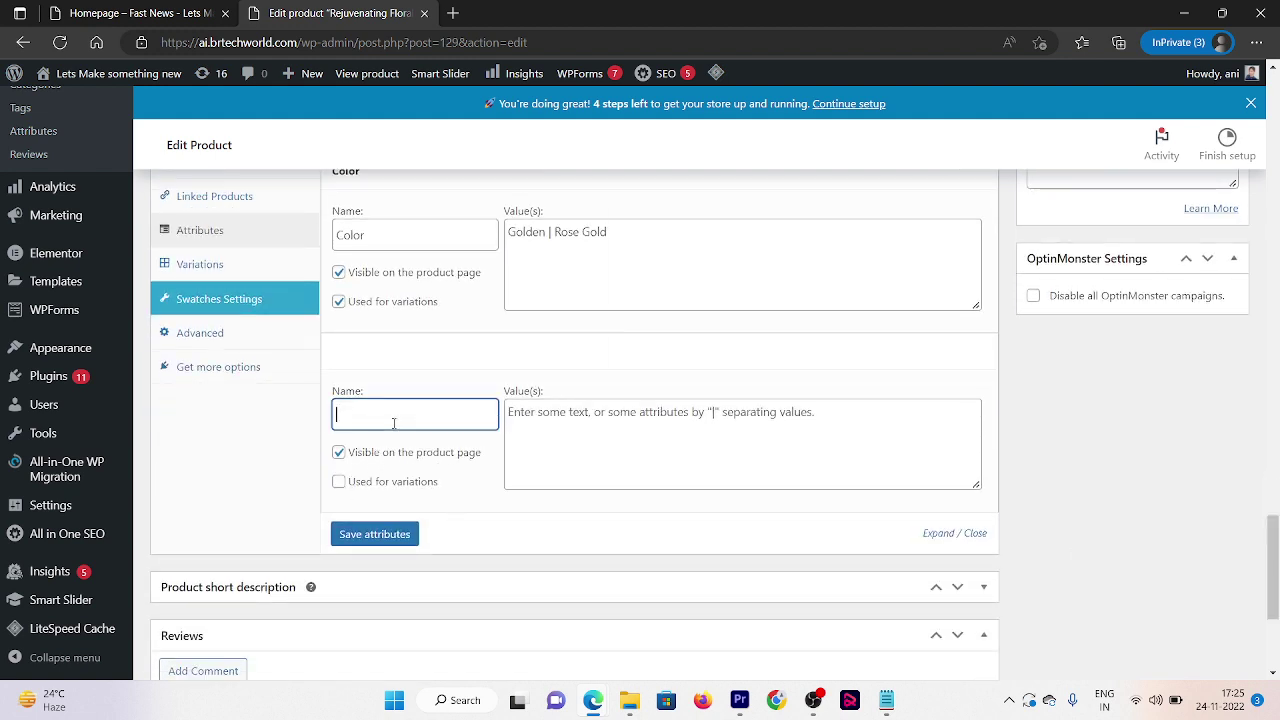
pyautogui.write('Weight')
pyautogui.click(600, 431)
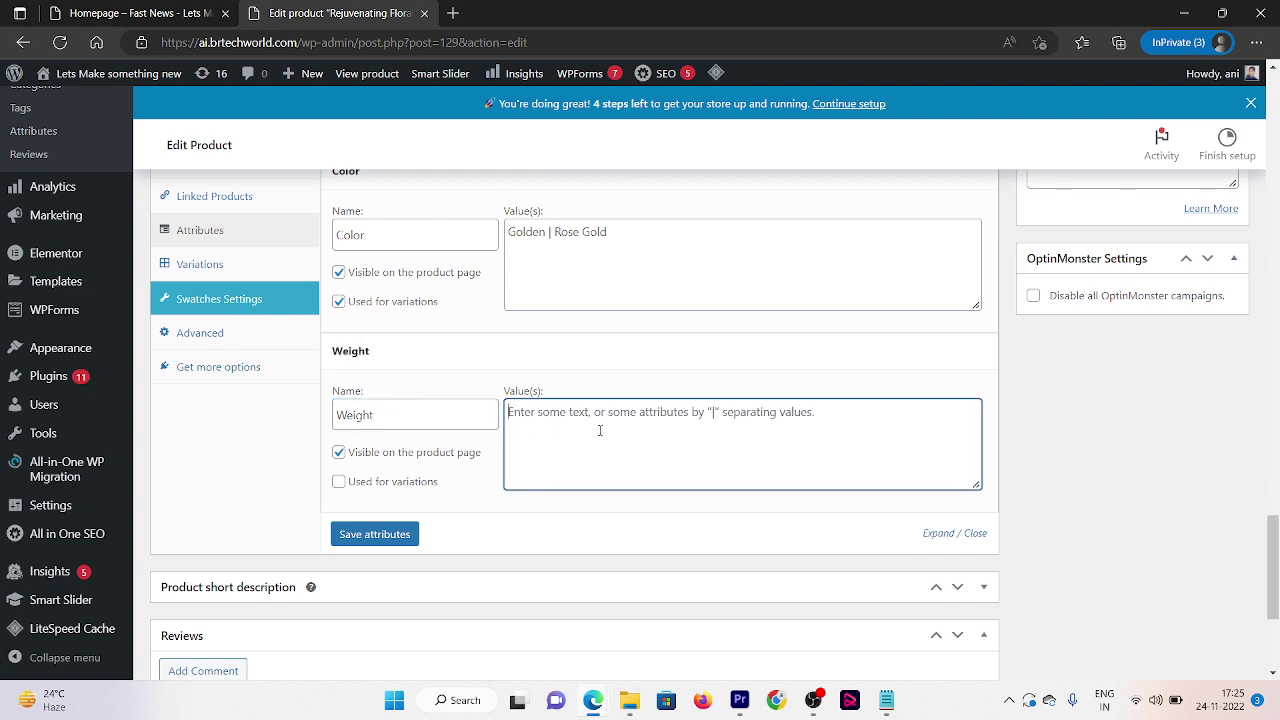
pyautogui.write('5gram')
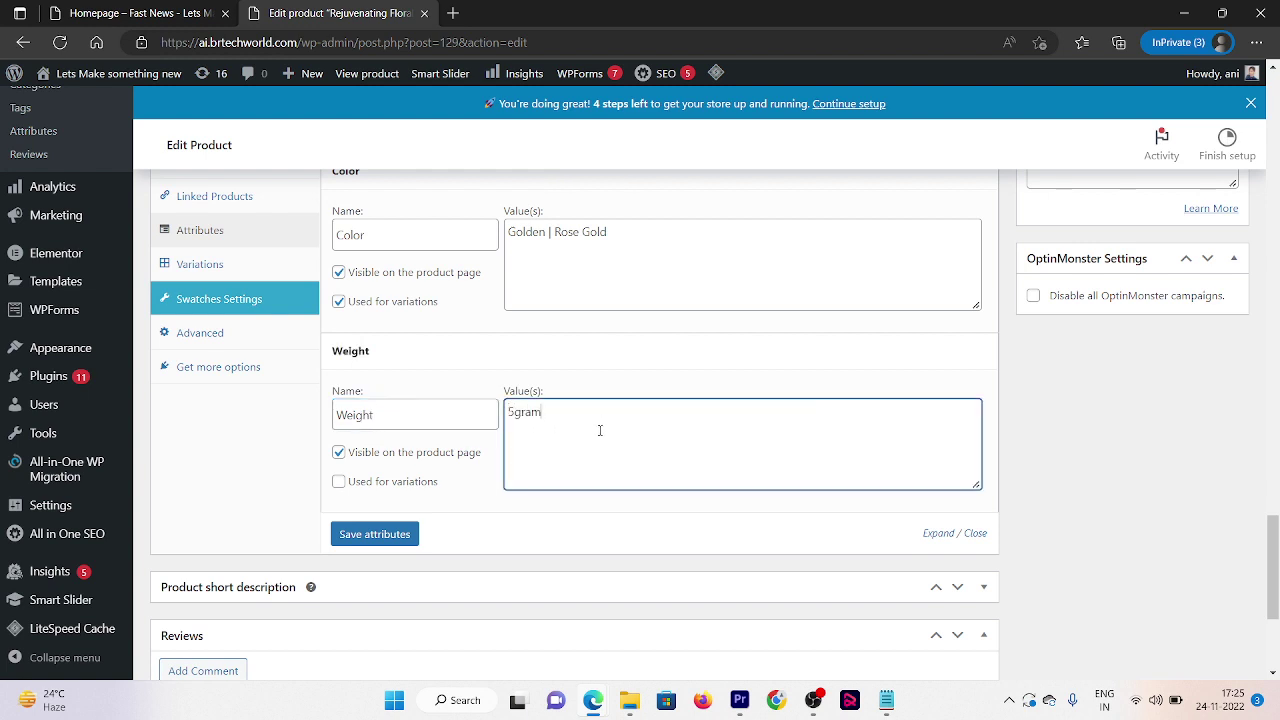
pyautogui.write(' | 10gram')
pyautogui.click(336, 487)
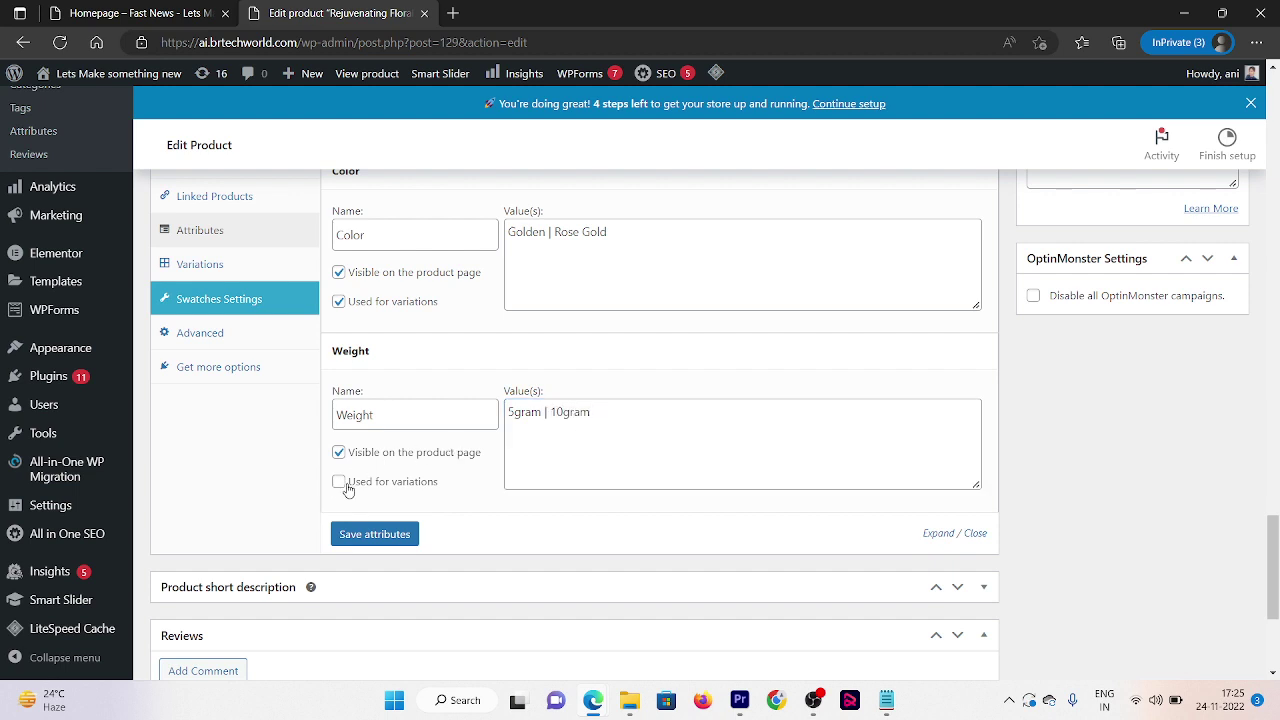
pyautogui.click(345, 485)
pyautogui.click(374, 534)
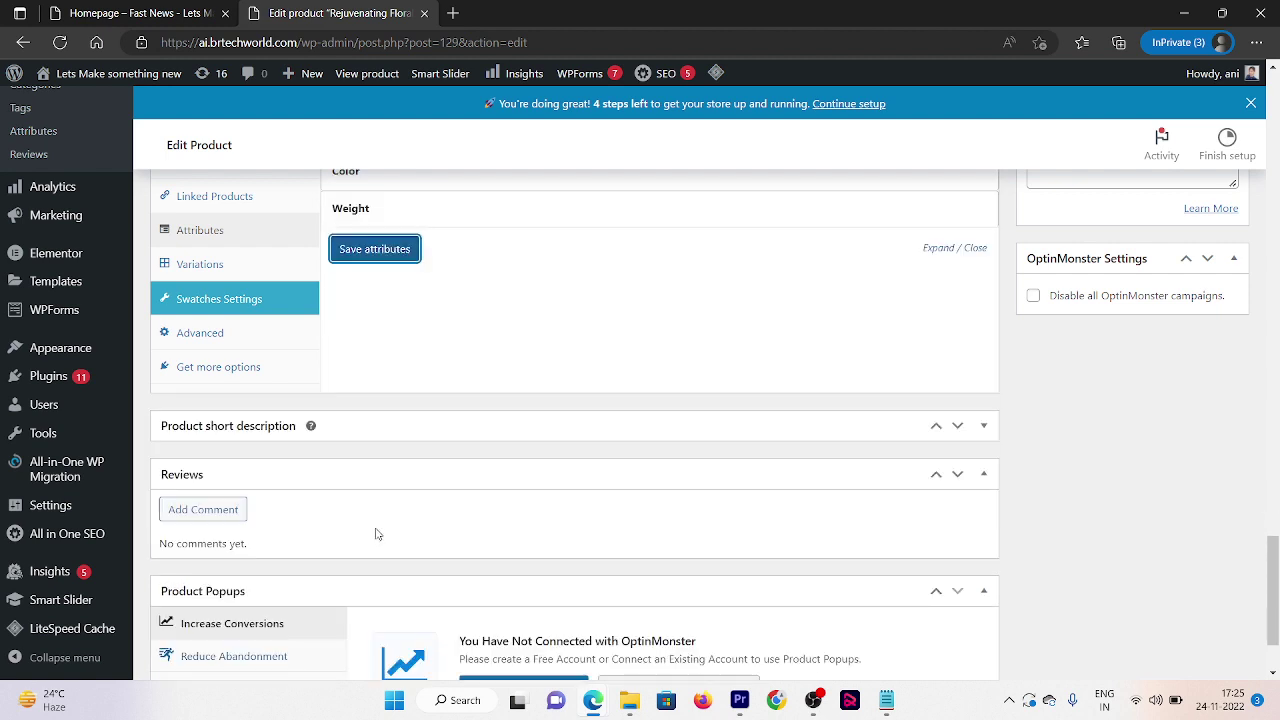
# Create variations from all attributes of the product so every Color and Weight combination is generated
pyautogui.click(268, 265)
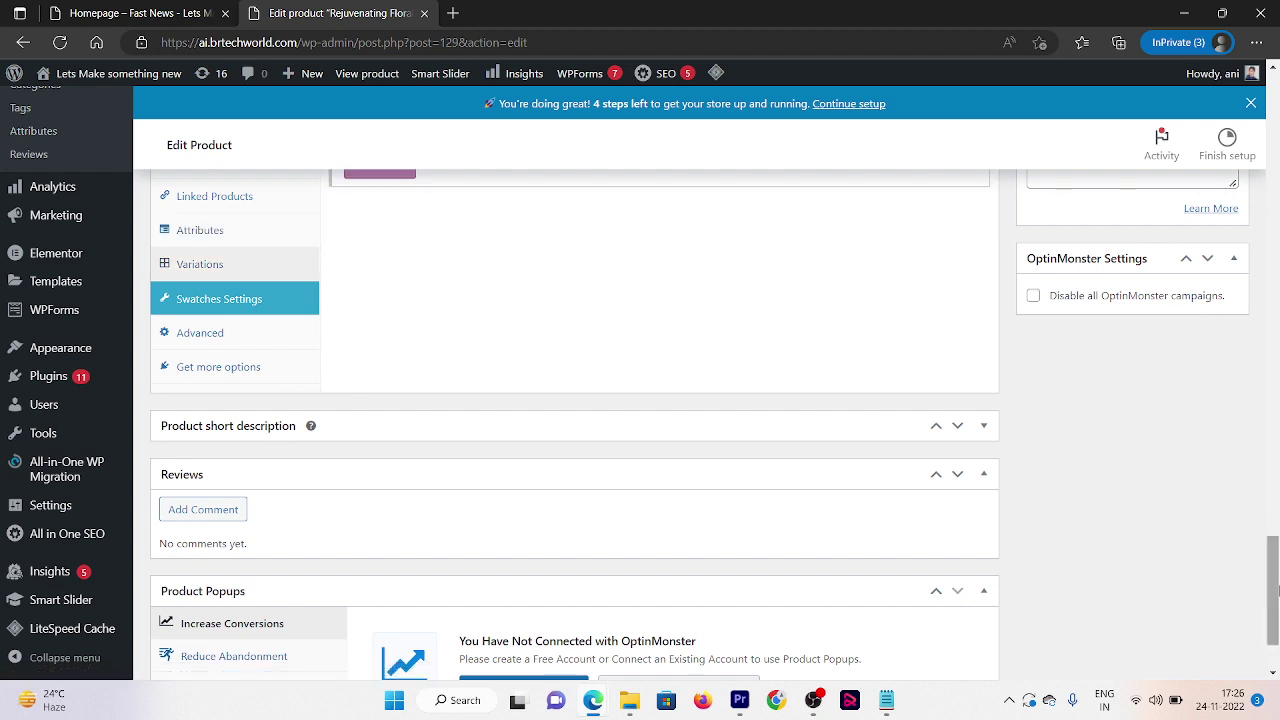
pyautogui.scroll(3, 1278, 525)
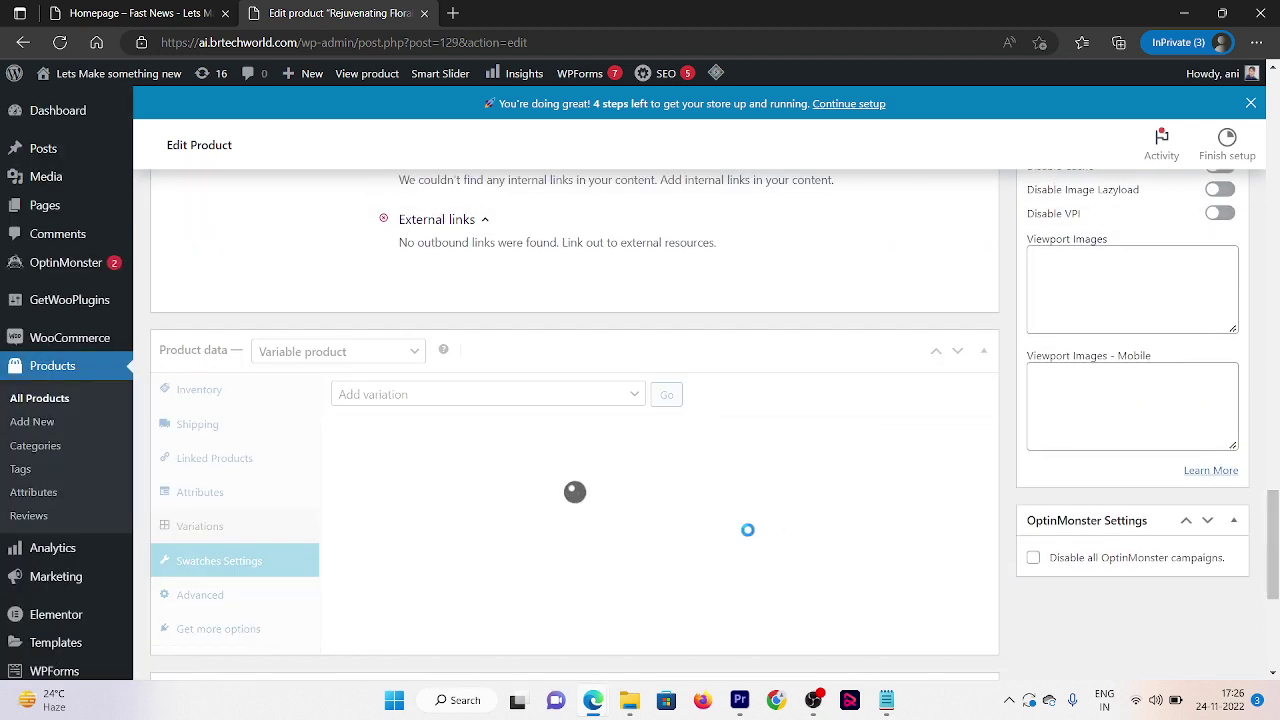
pyautogui.click(557, 402)
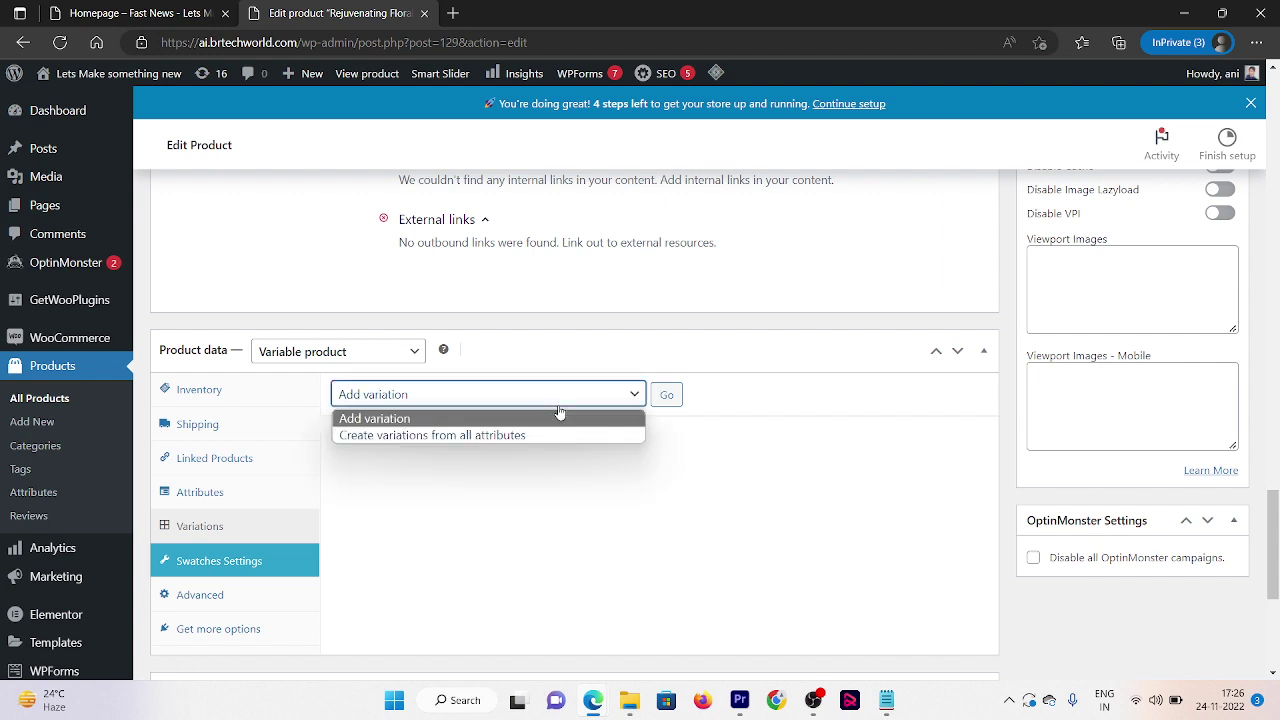
pyautogui.click(497, 438)
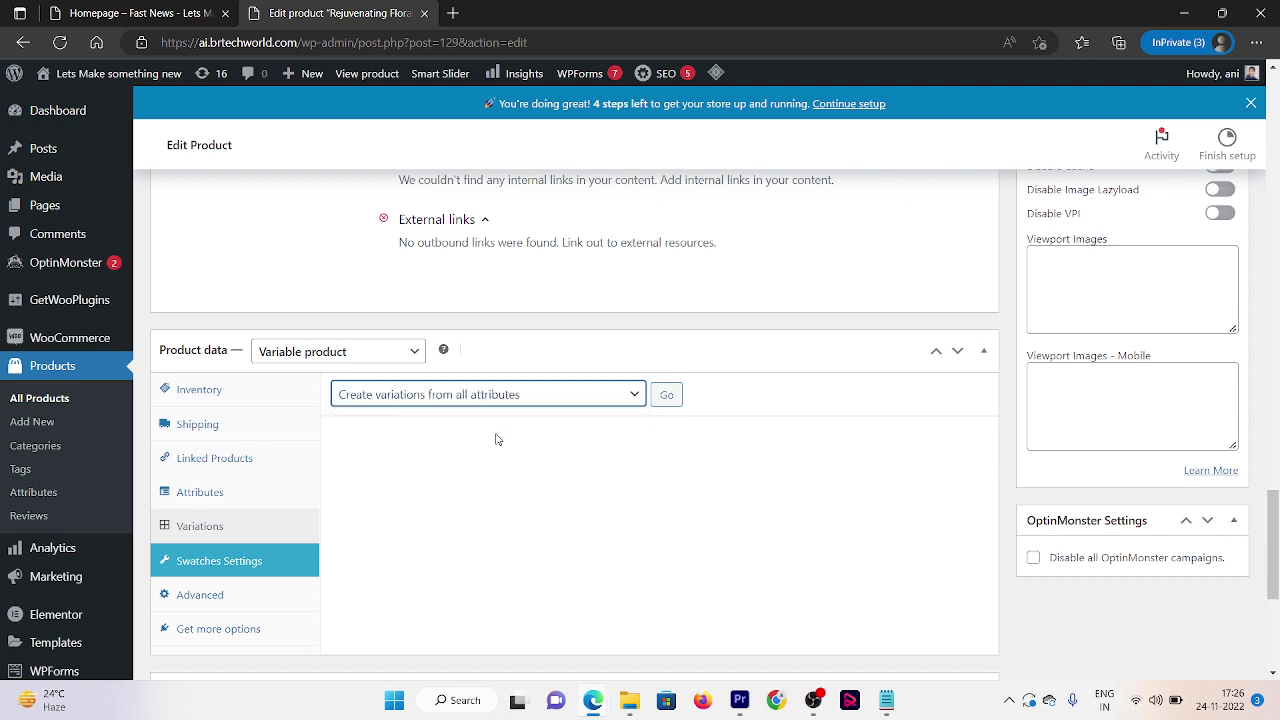
pyautogui.click(669, 393)
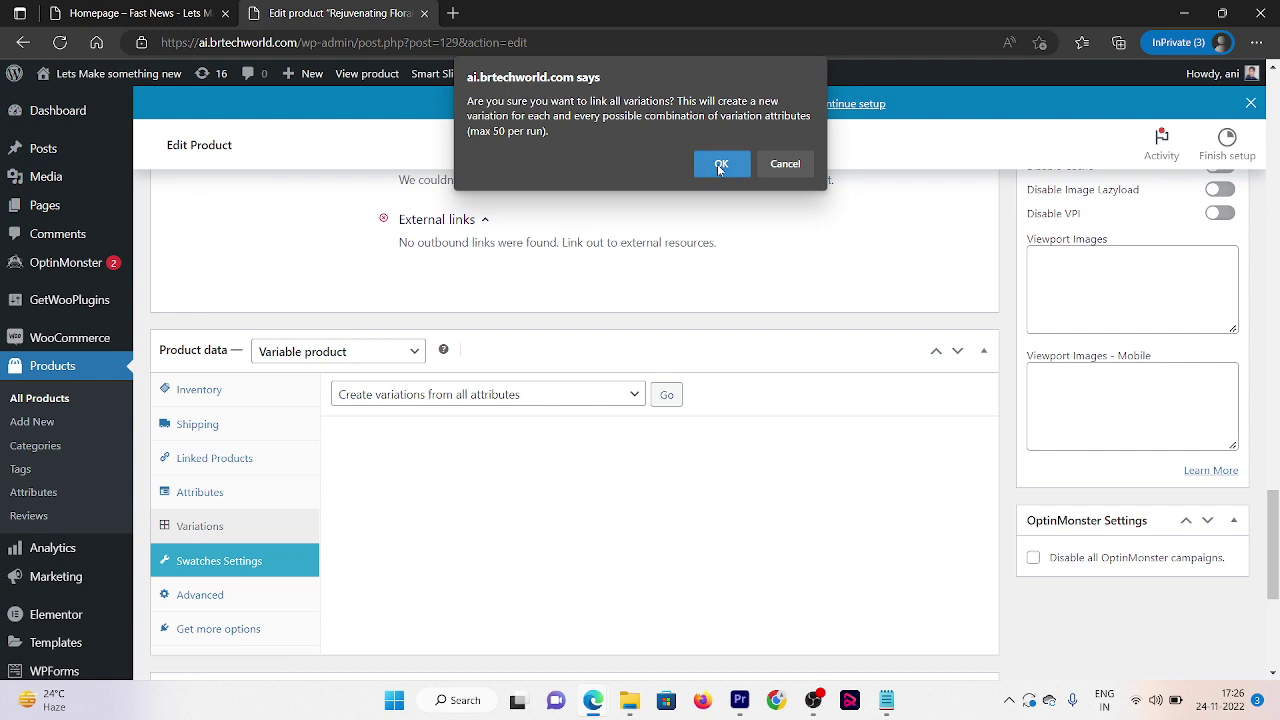
pyautogui.click(718, 162)
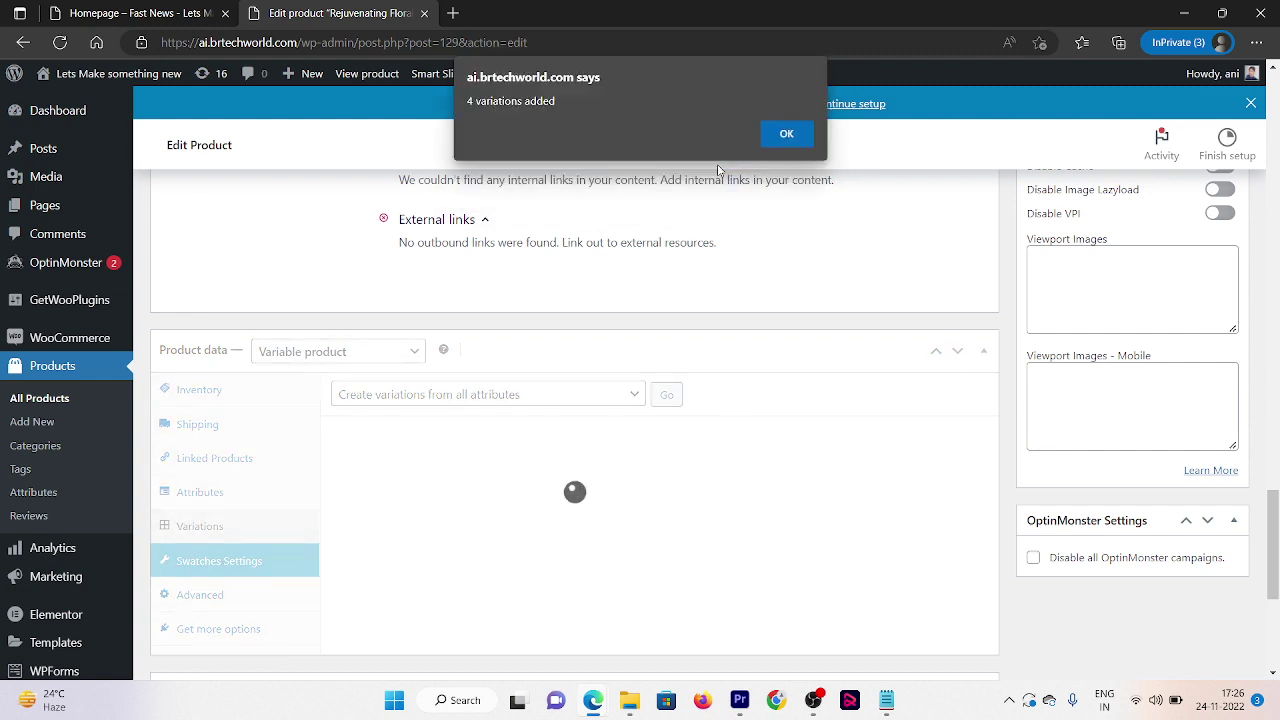
pyautogui.click(789, 133)
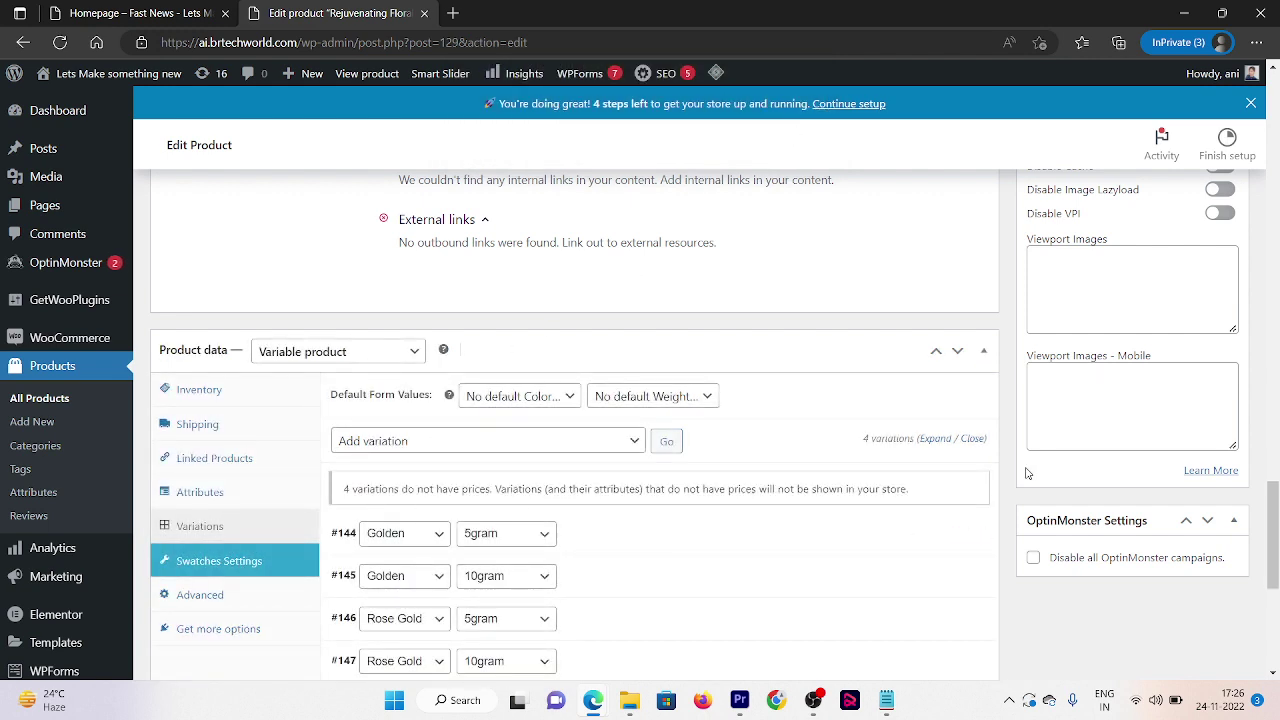
# Expand the Golden 5gram variation and set the gold pendant picture from the media library as its image
pyautogui.moveTo(1274, 498); pyautogui.dragTo(1275, 512)
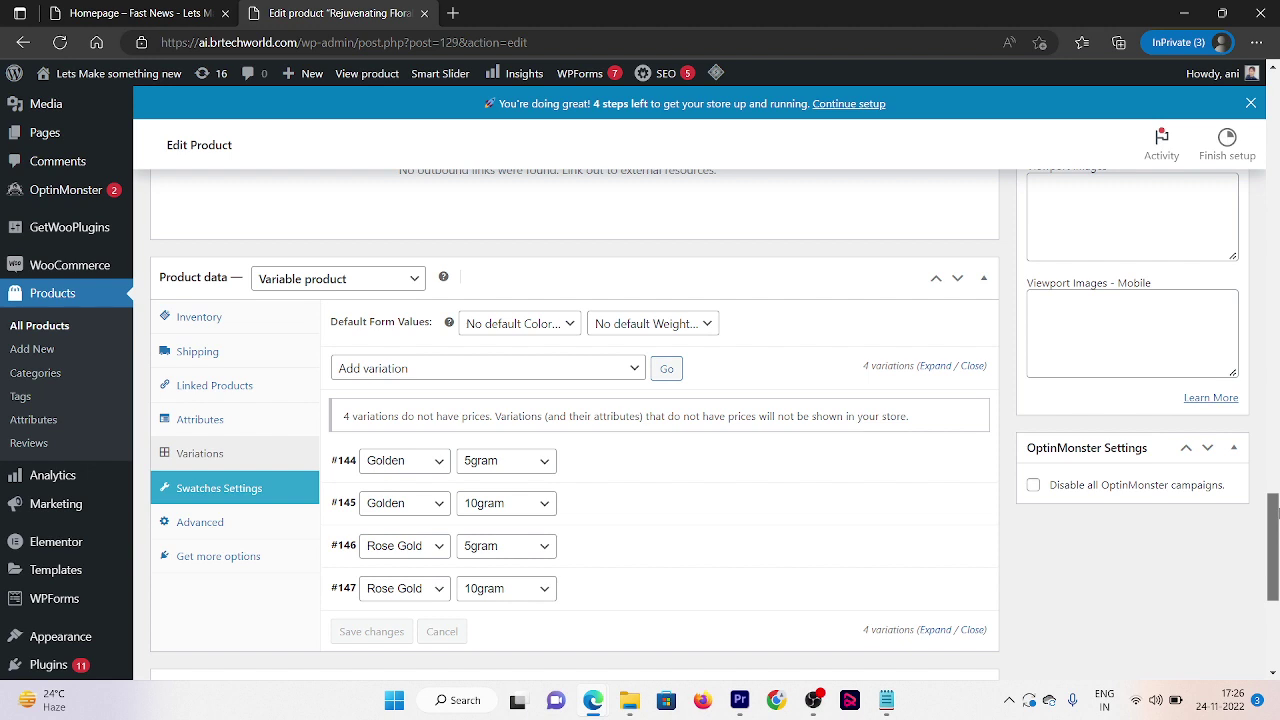
pyautogui.click(677, 461)
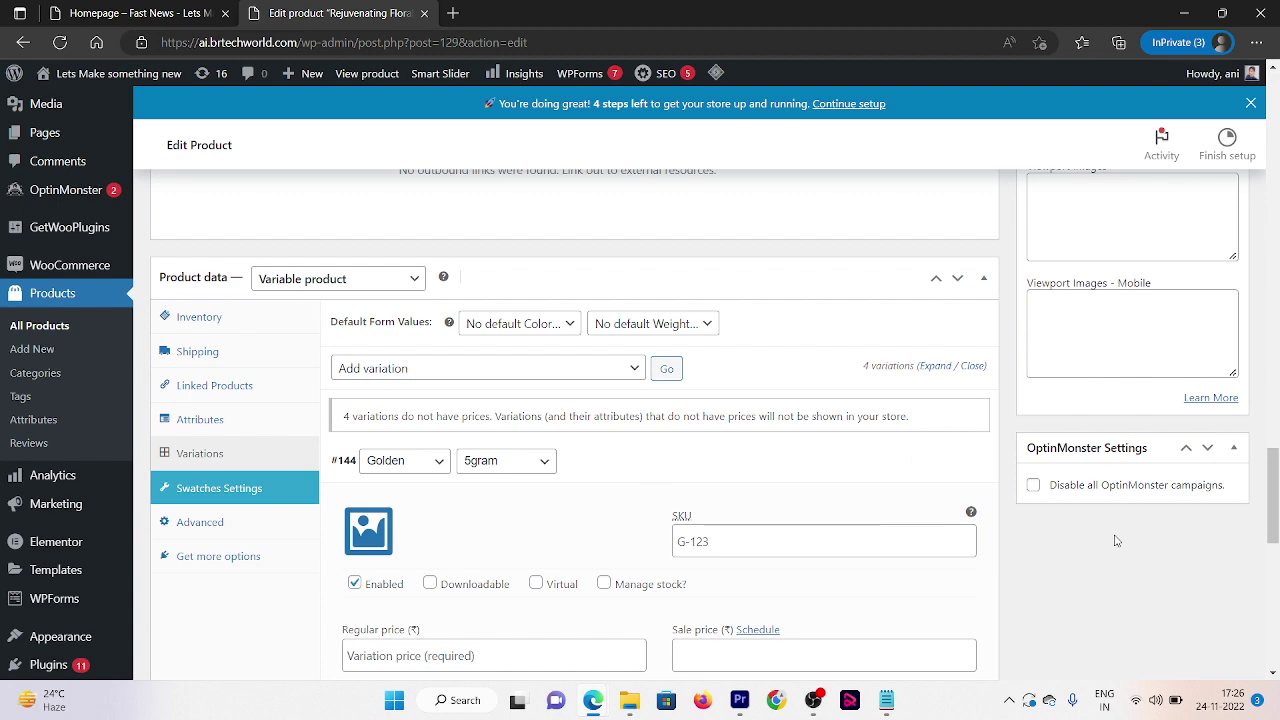
pyautogui.scroll(-1, 1276, 565)
pyautogui.scroll(-2, 1276, 565)
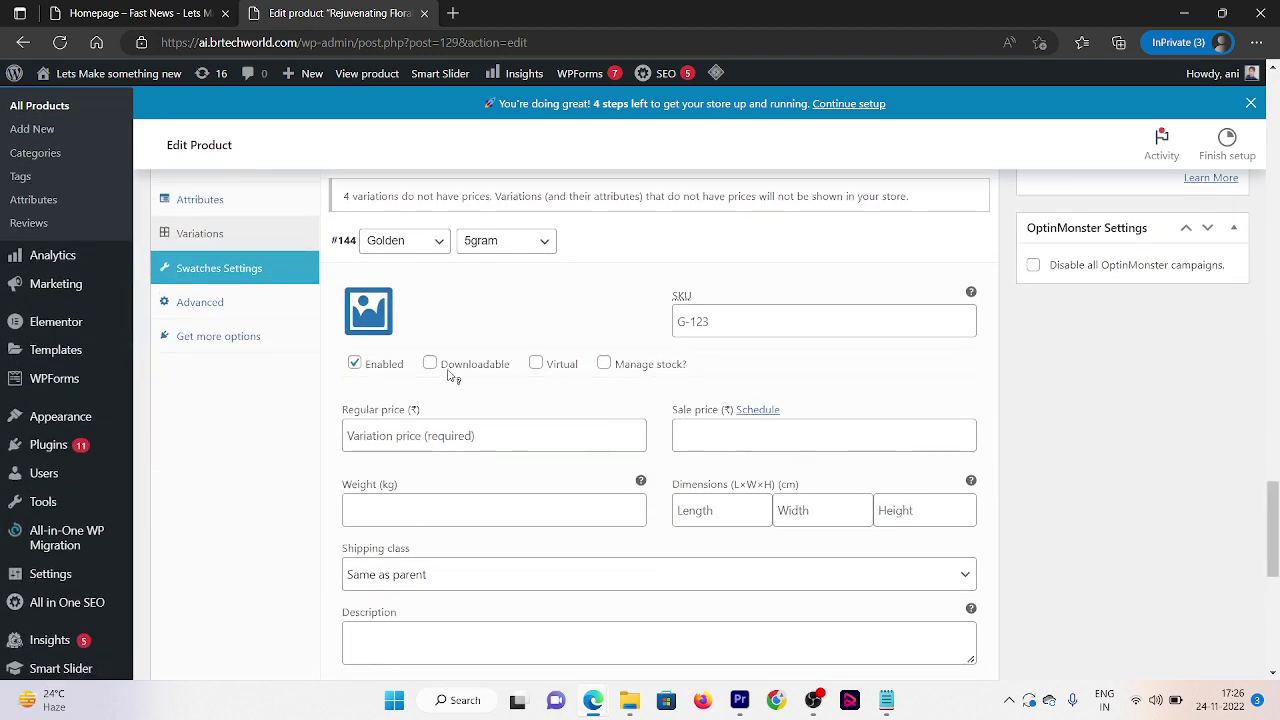
pyautogui.click(381, 323)
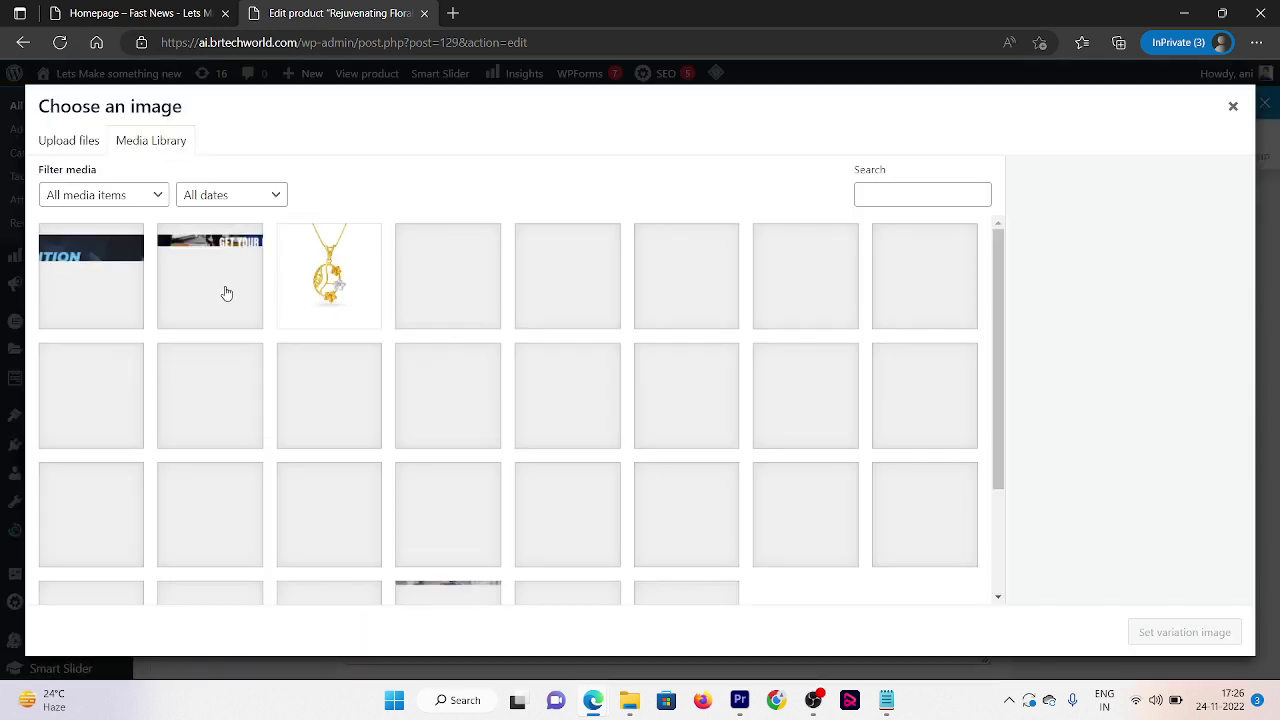
pyautogui.click(370, 276)
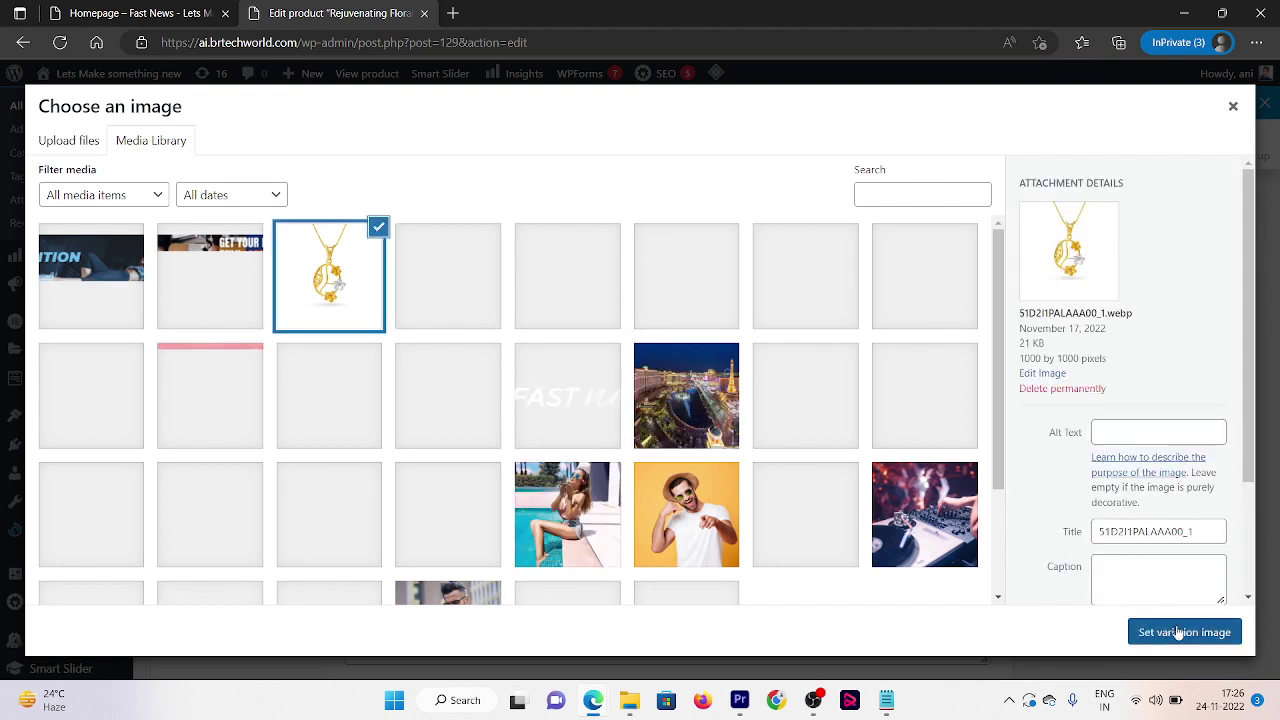
pyautogui.click(1180, 631)
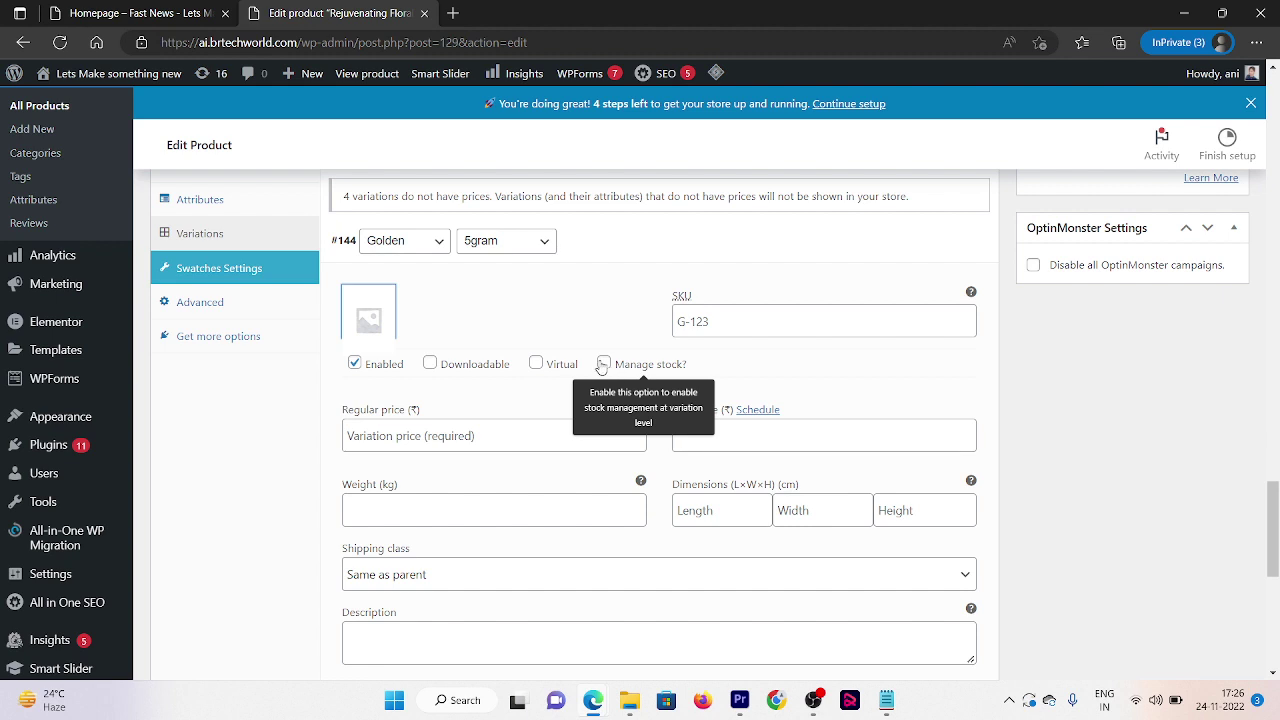
# Set the Golden 5gram variation's regular price to 10000 and its sale price to 9099
pyautogui.click(447, 435)
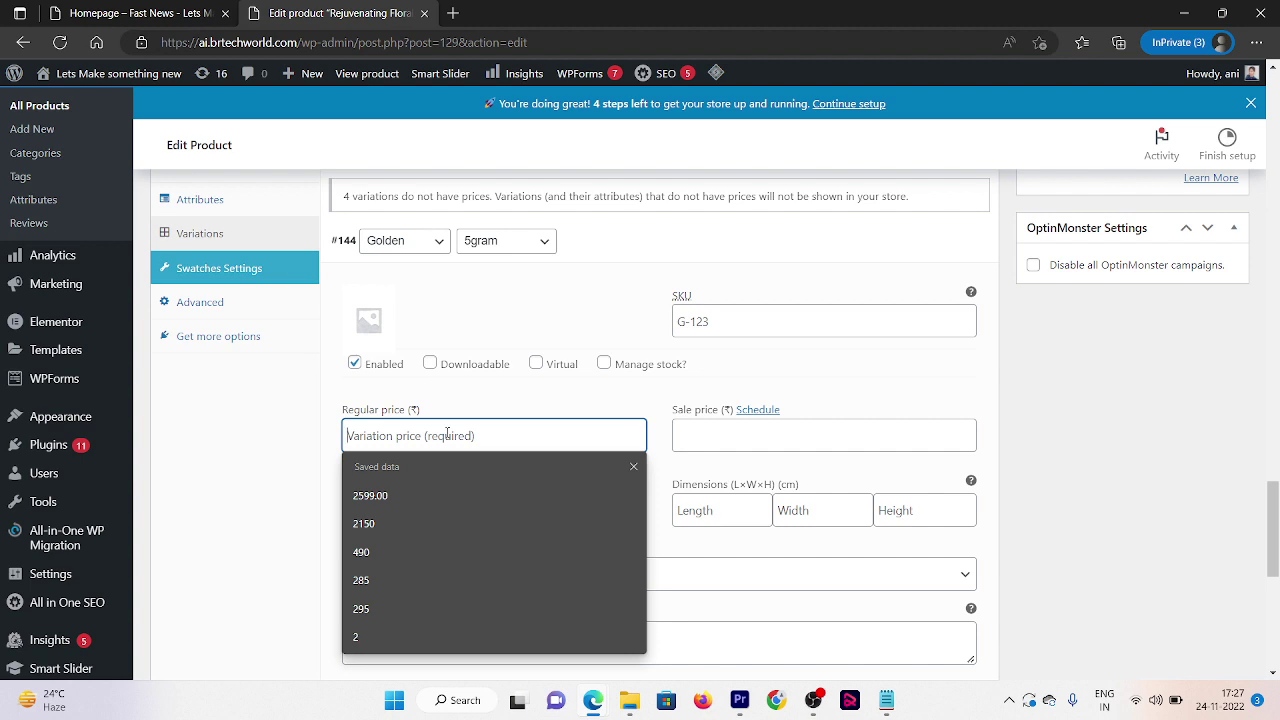
pyautogui.write('10000')
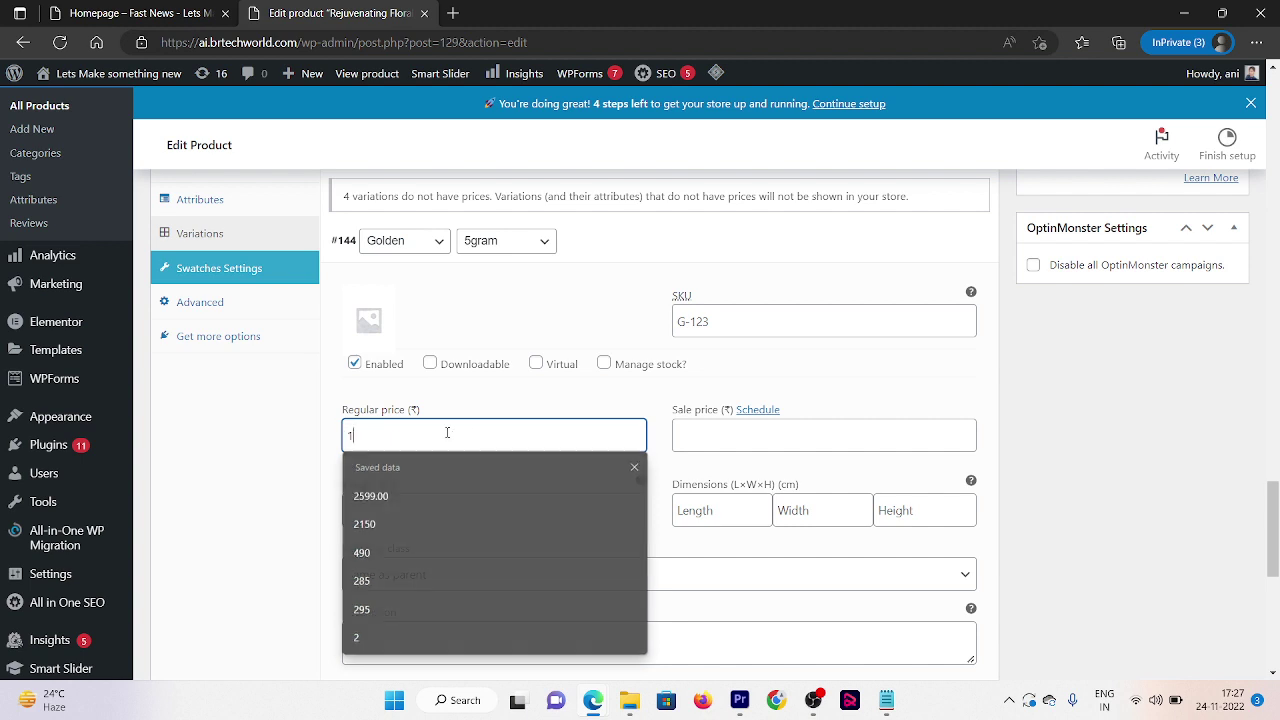
pyautogui.click(740, 428)
pyautogui.write('9099')
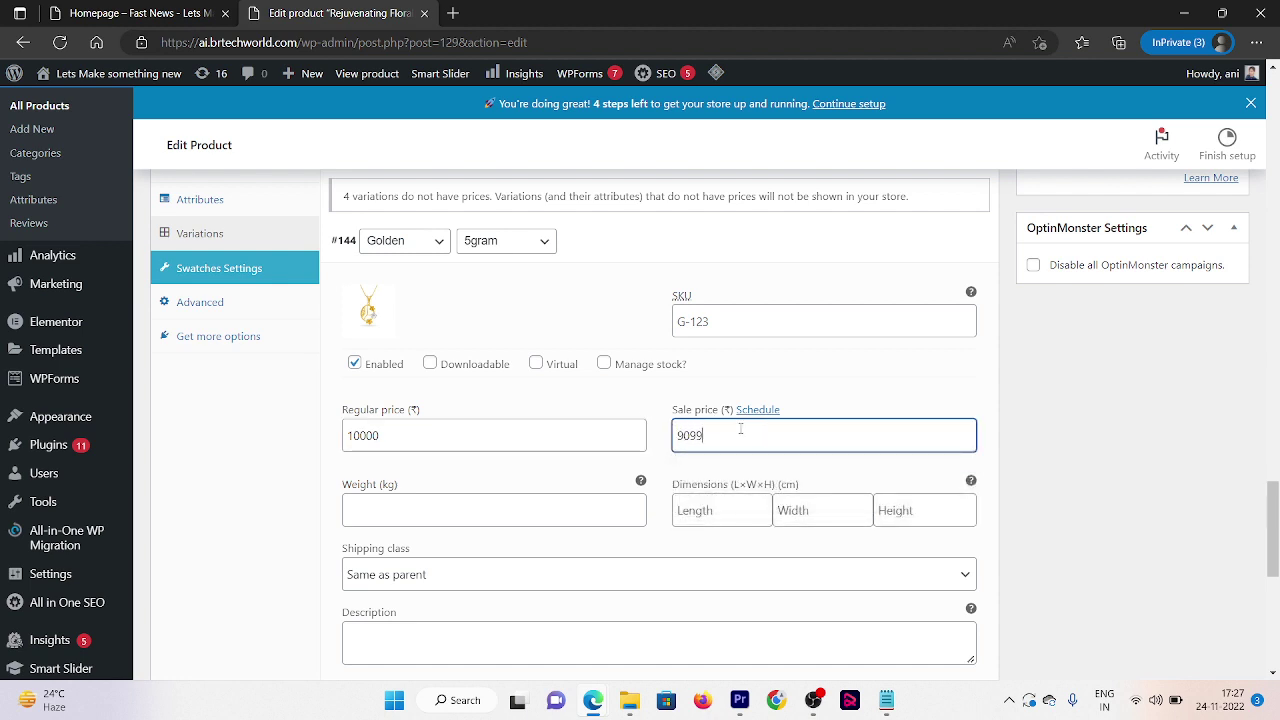
# Expand the Golden 10gram variation and set hoodie-with-logo-2.jpg from the media library as its image
pyautogui.moveTo(1273, 501); pyautogui.dragTo(1278, 537)
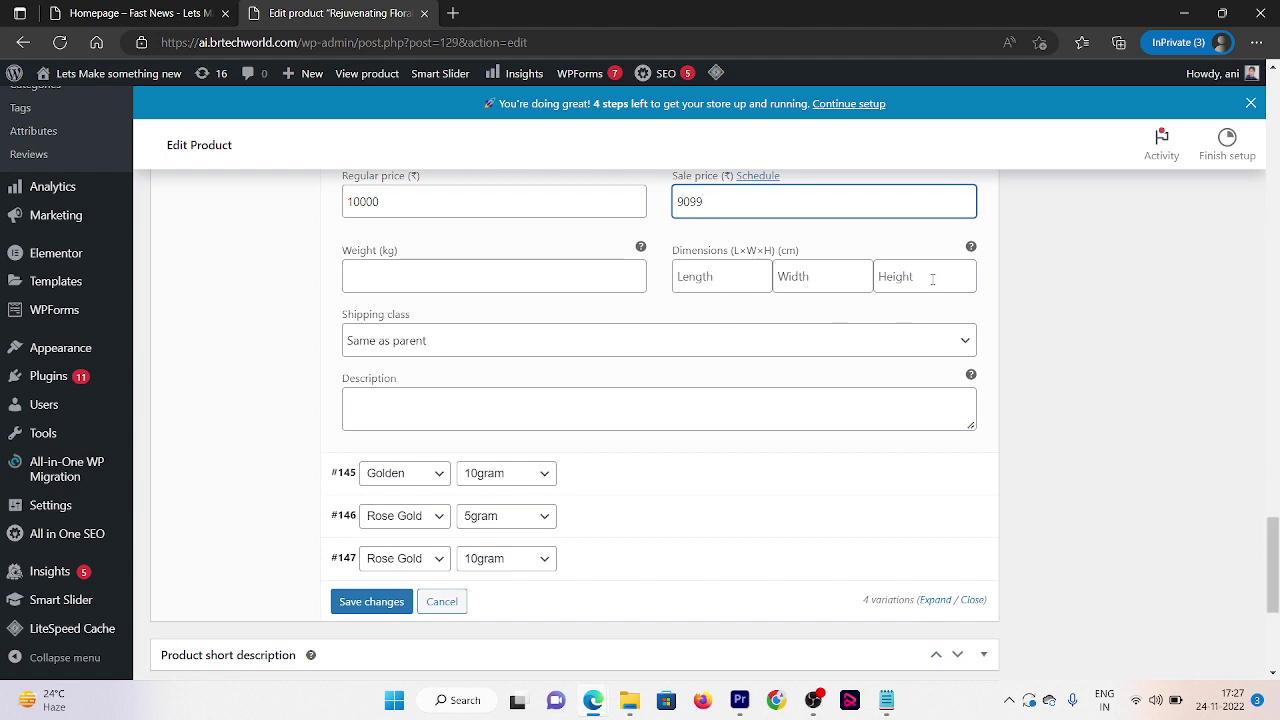
pyautogui.click(677, 479)
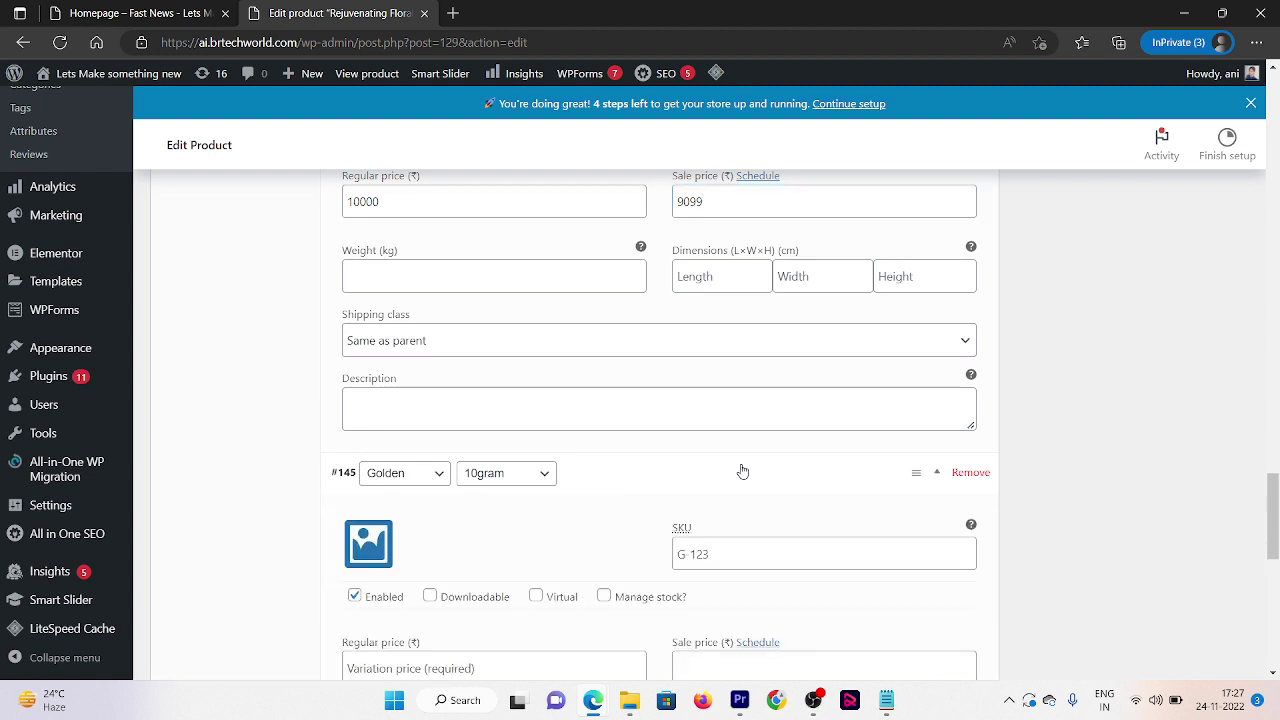
pyautogui.scroll(-3, 1265, 500)
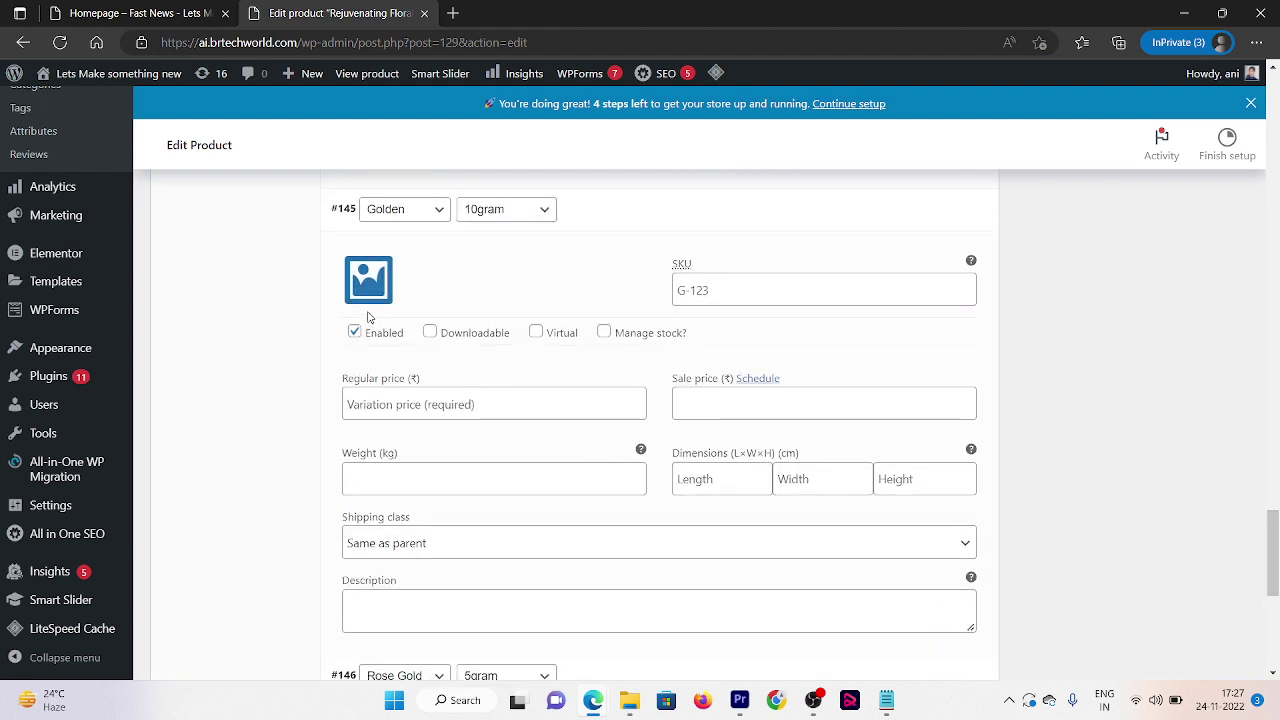
pyautogui.click(368, 282)
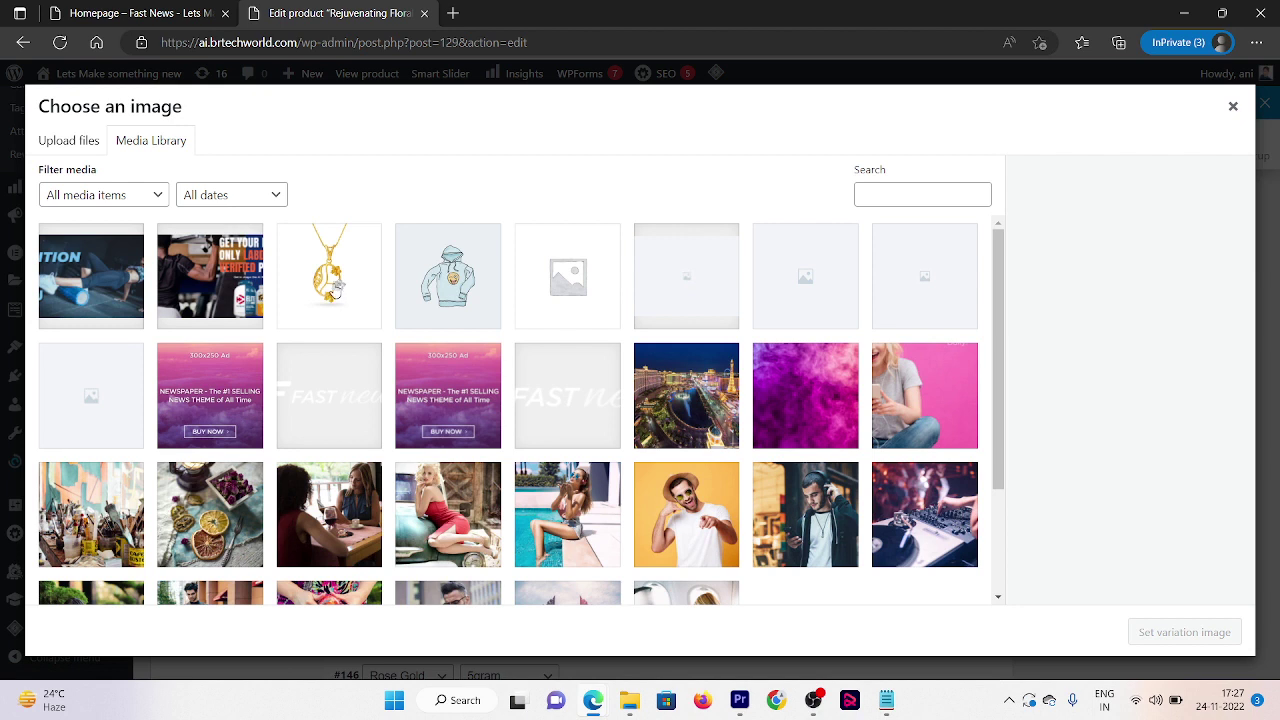
pyautogui.click(467, 276)
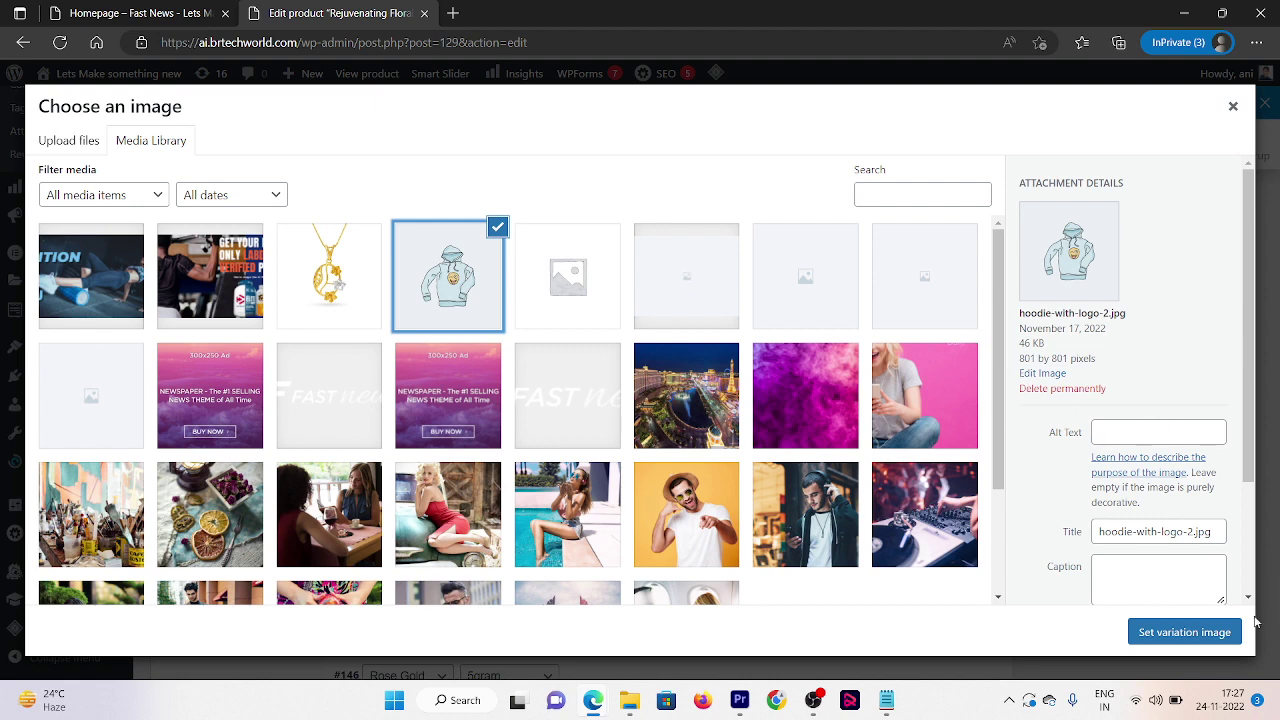
pyautogui.click(1163, 634)
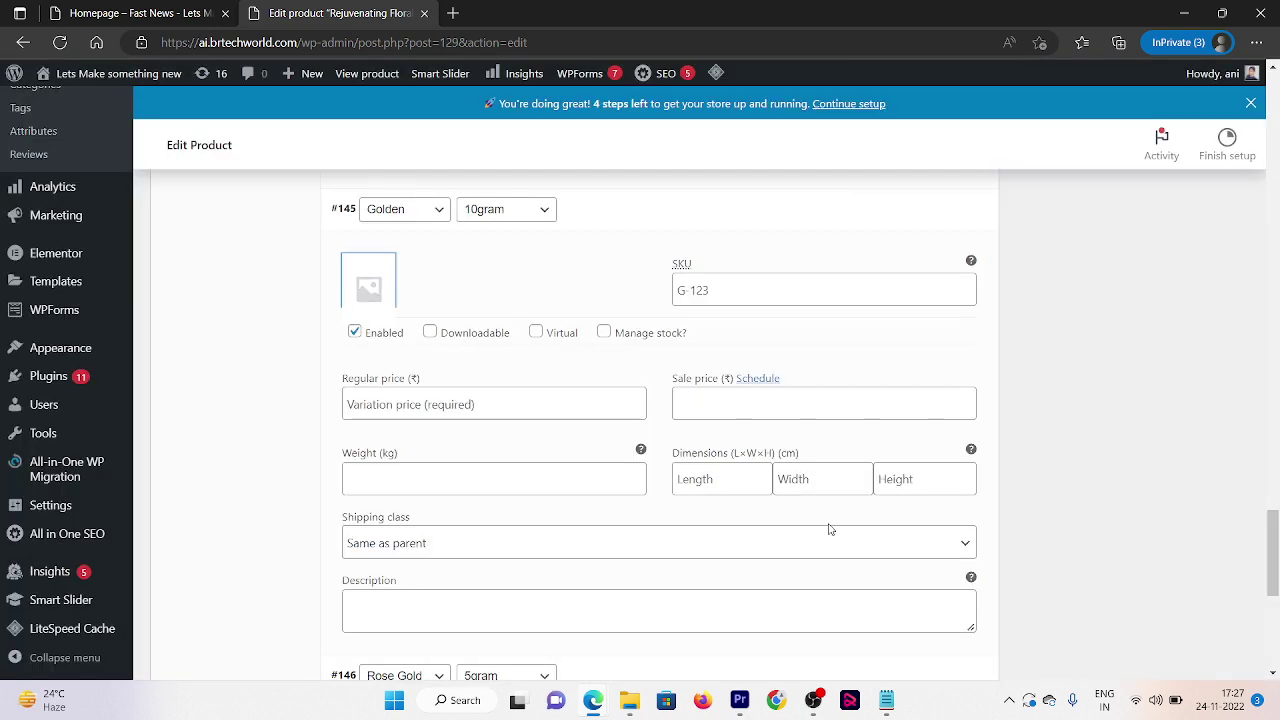
# Set the Golden 10gram variation's regular price to 20000 and its sale price to 19999
pyautogui.click(536, 411)
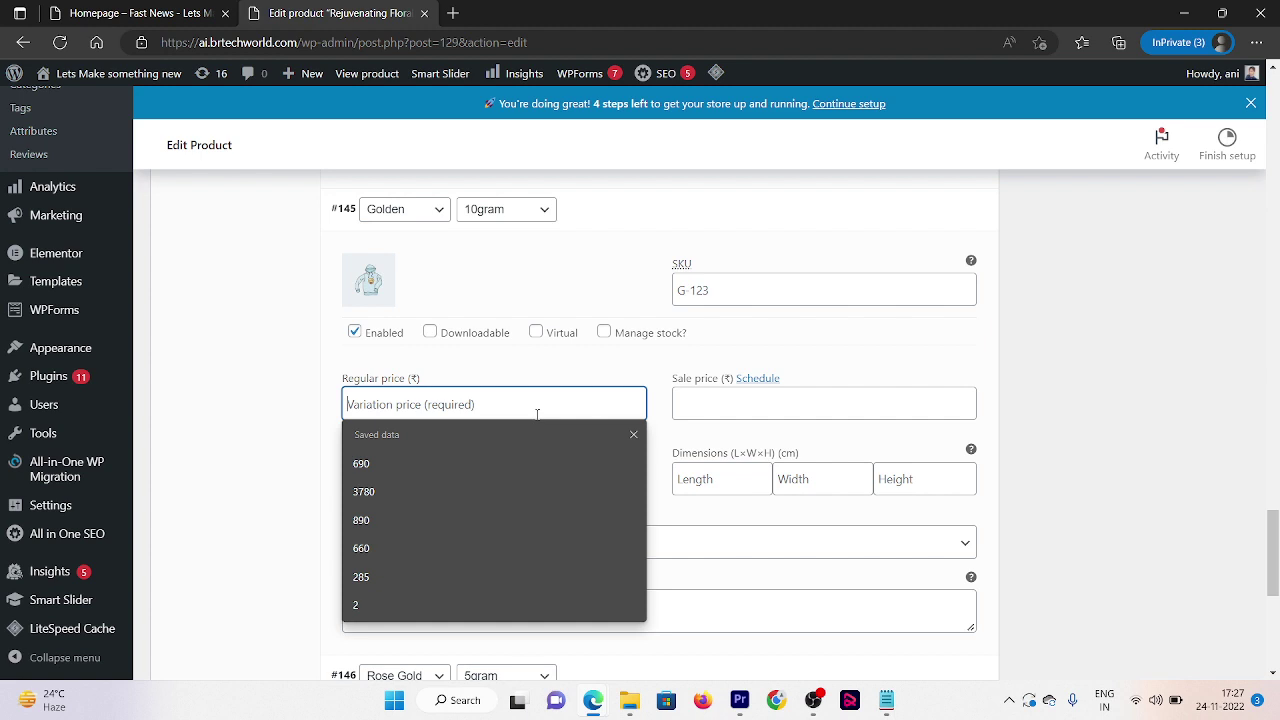
pyautogui.write('20000')
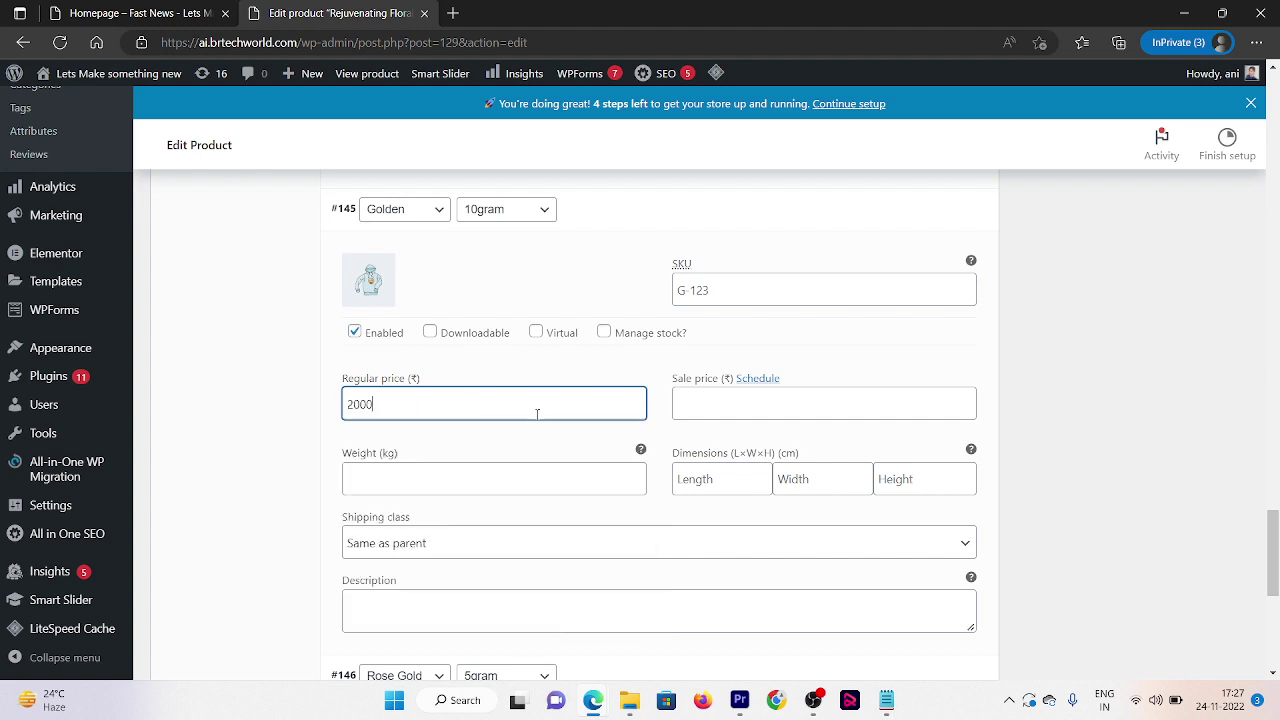
pyautogui.click(733, 416)
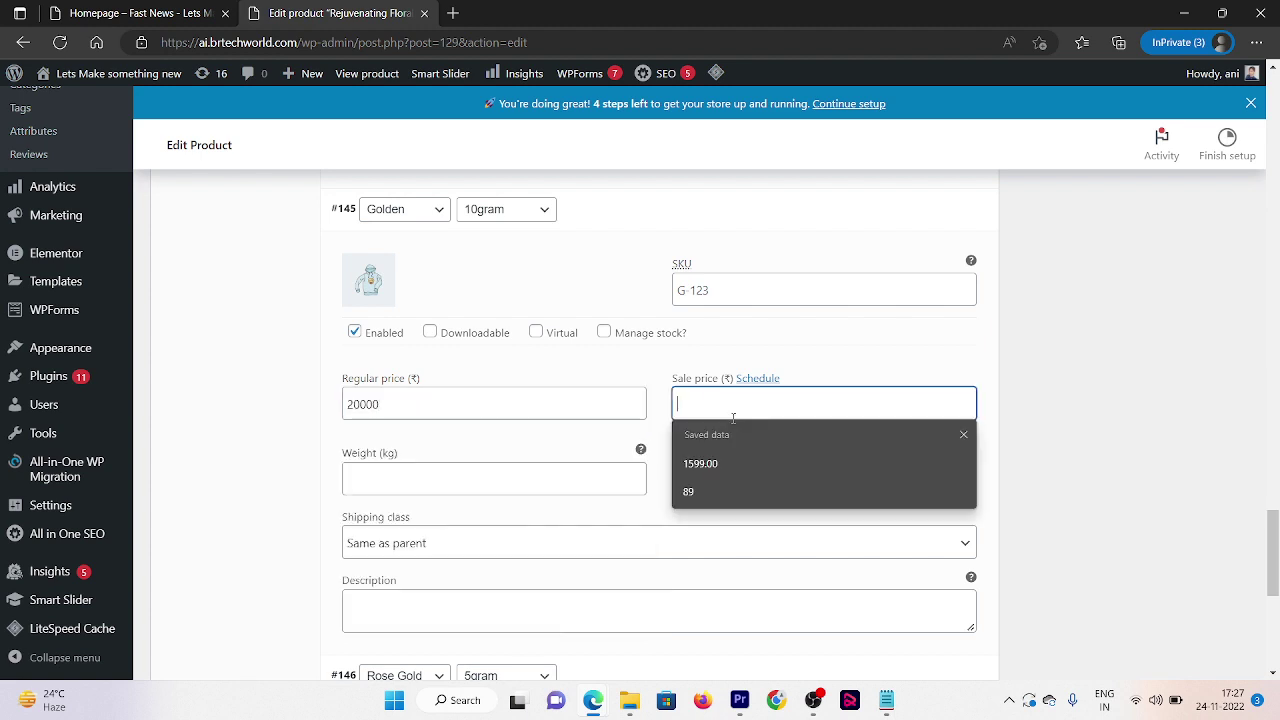
pyautogui.write('19999')
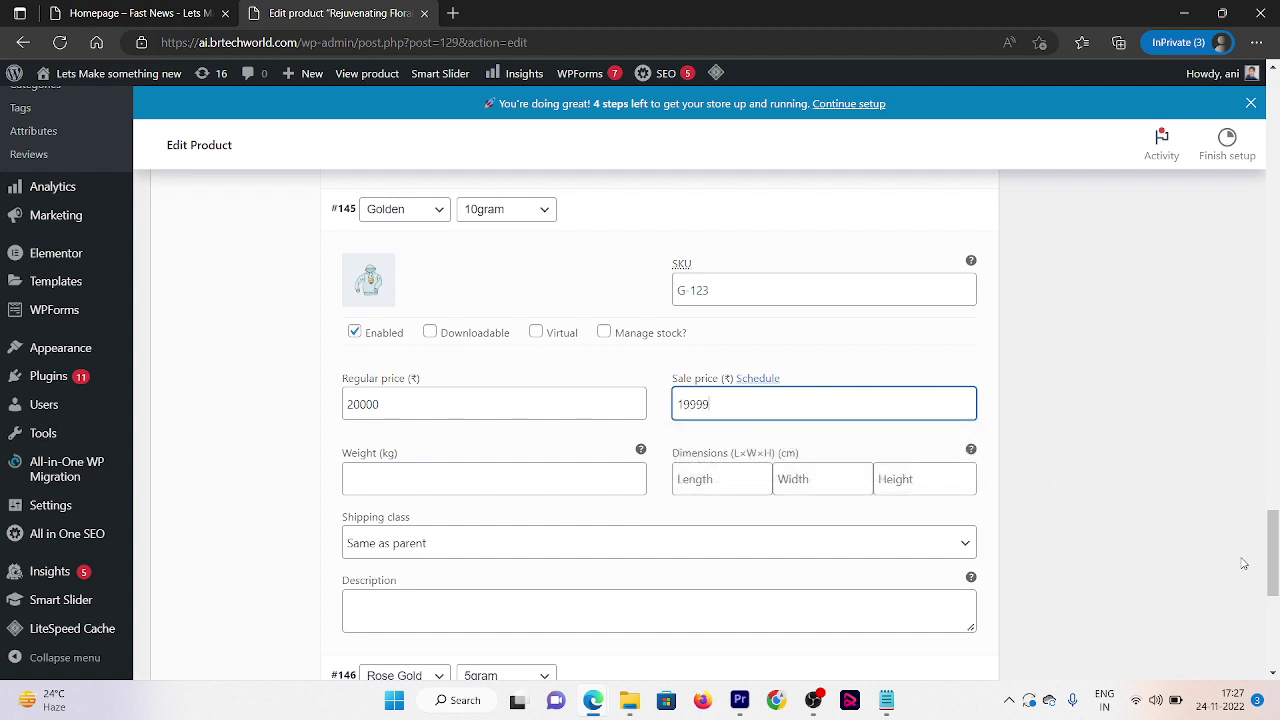
# Expand the Rose Gold 5gram variation and set its regular price to 25999.00 and sale price to 20000
pyautogui.moveTo(1273, 560); pyautogui.dragTo(1278, 592)
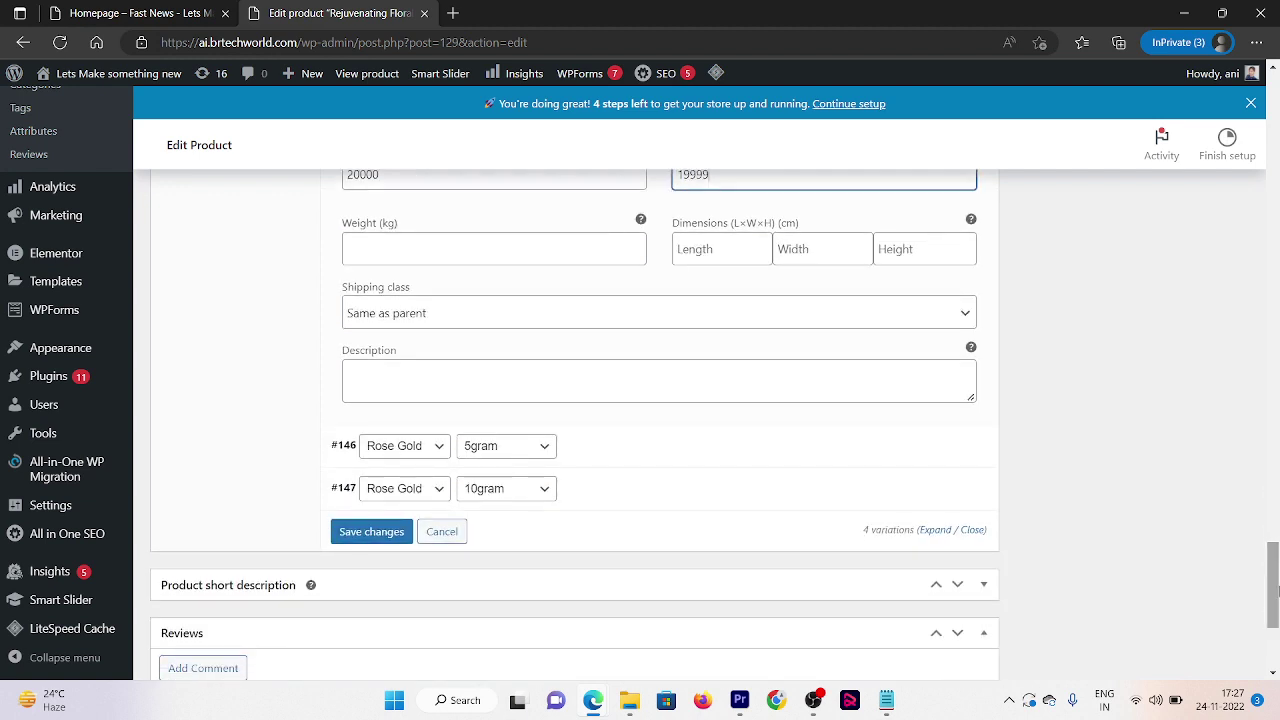
pyautogui.click(682, 452)
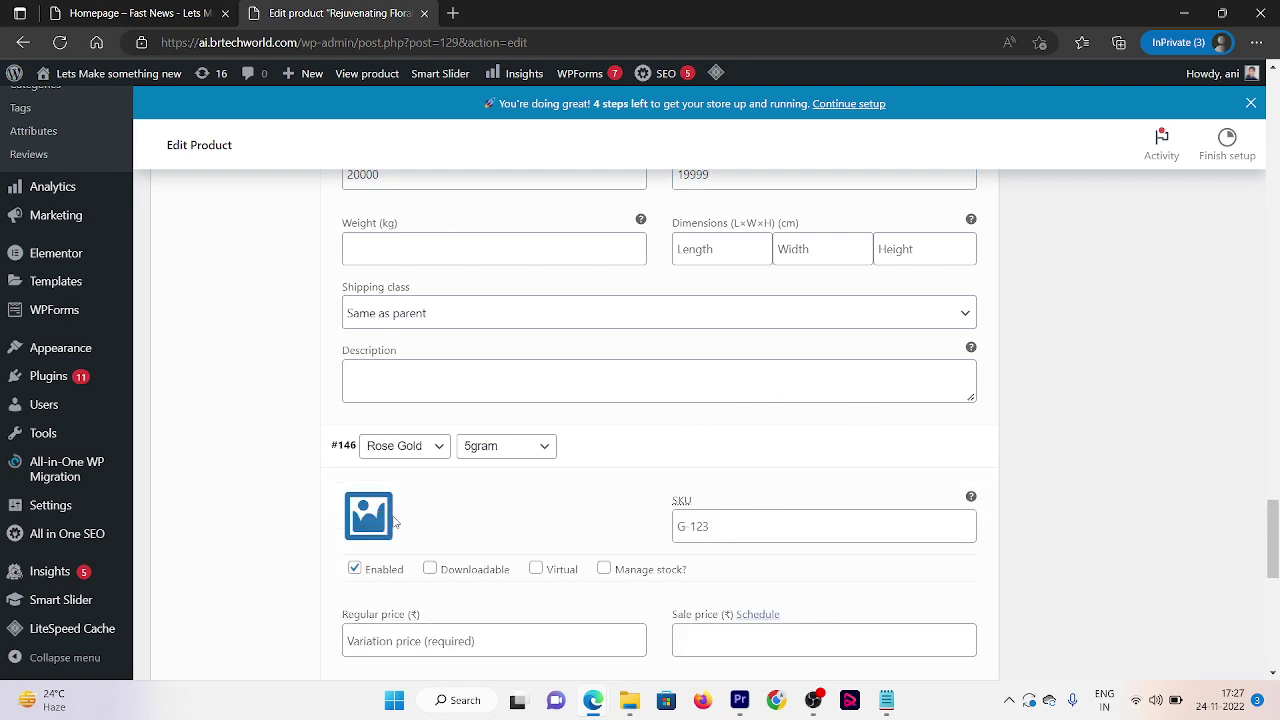
pyautogui.click(411, 640)
pyautogui.click(378, 607)
pyautogui.click(705, 640)
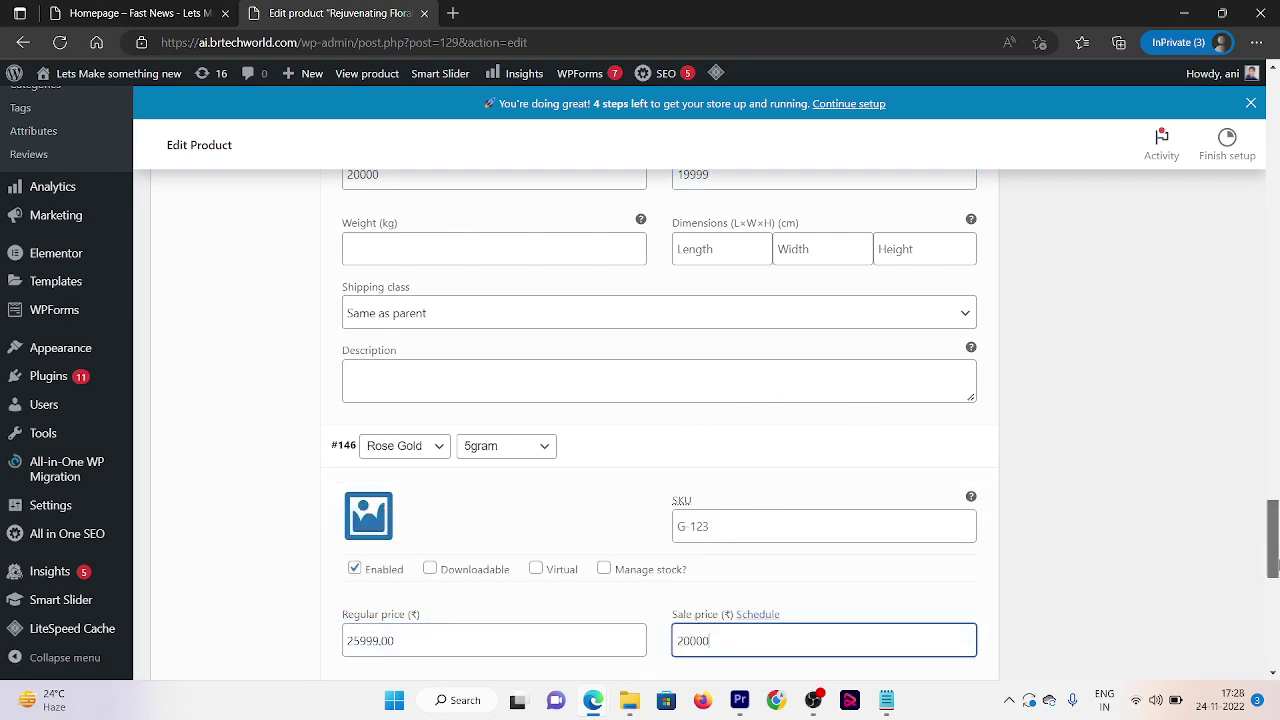
# Set the Rose Gold 10gram variation's regular price to 20000 and its sale price to 19999
pyautogui.scroll(-5, 629, 329)
pyautogui.click(409, 432)
pyautogui.write('200000')
pyautogui.click(750, 434)
pyautogui.write('100000')
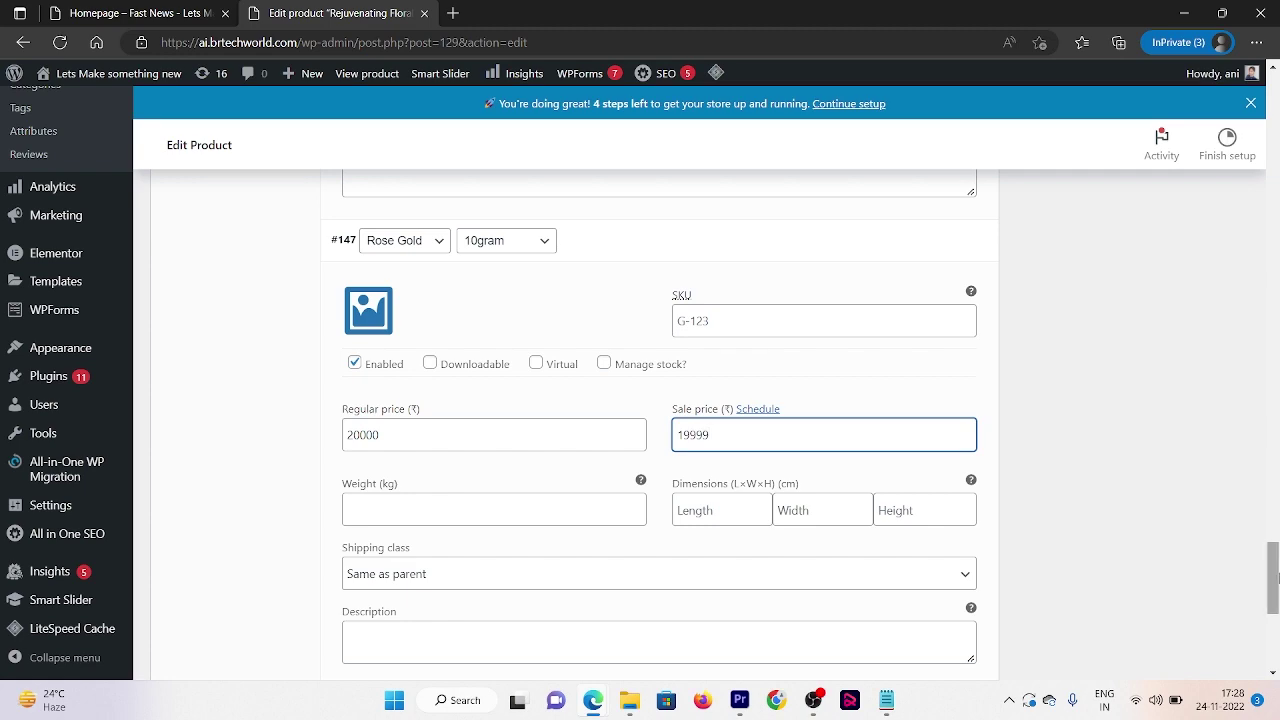
# Save the variation changes and update the published product
pyautogui.scroll(-5, 346, 345)
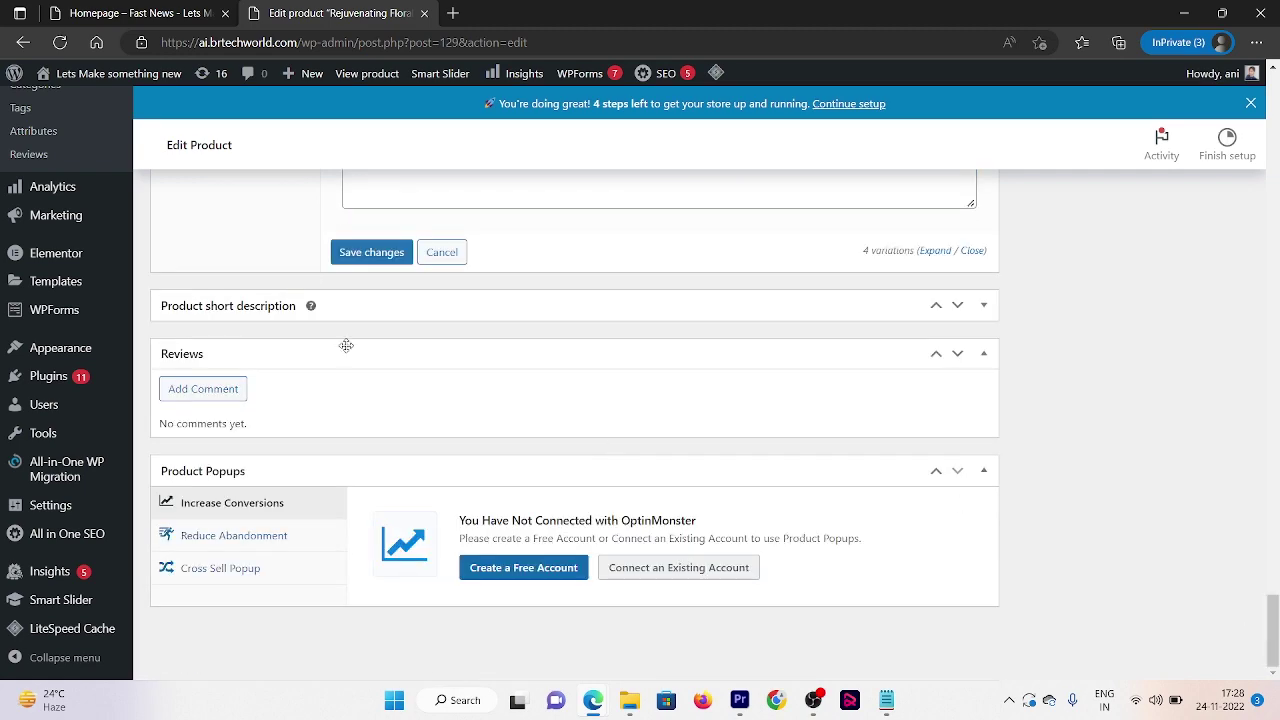
pyautogui.click(371, 253)
pyautogui.scroll(5, 1264, 460)
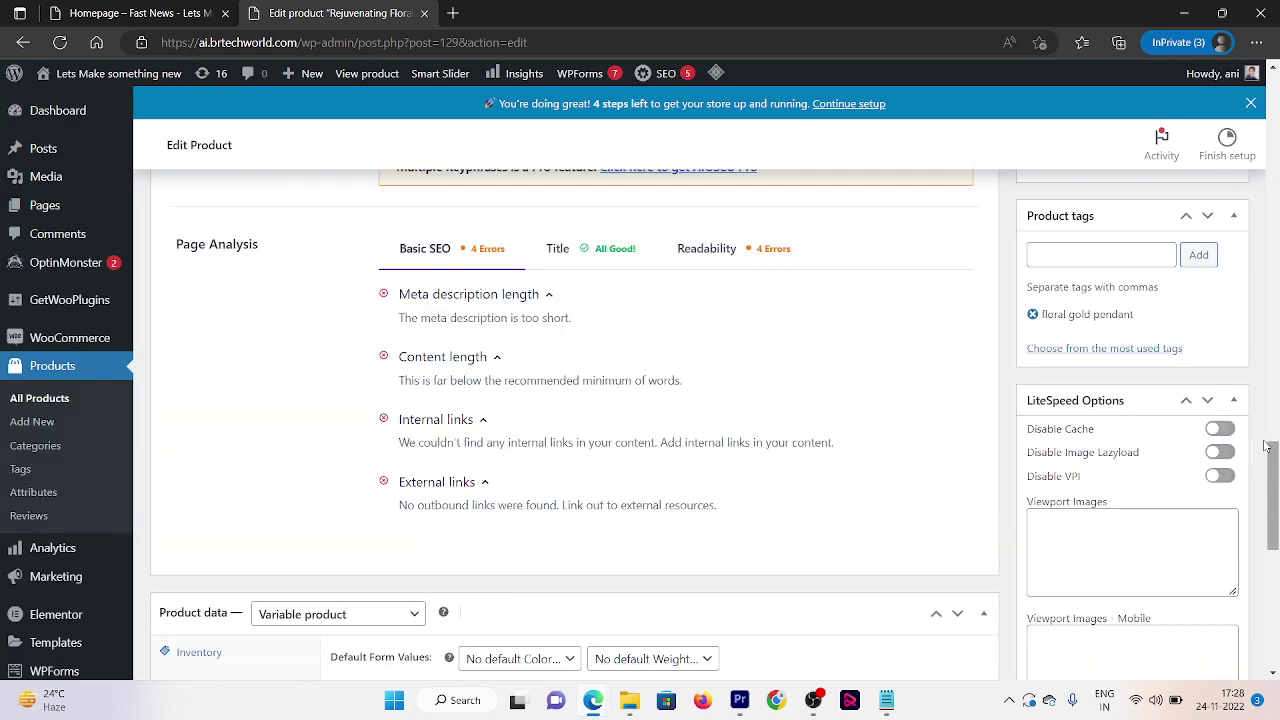
pyautogui.scroll(1, 1277, 408)
pyautogui.scroll(10, 1277, 408)
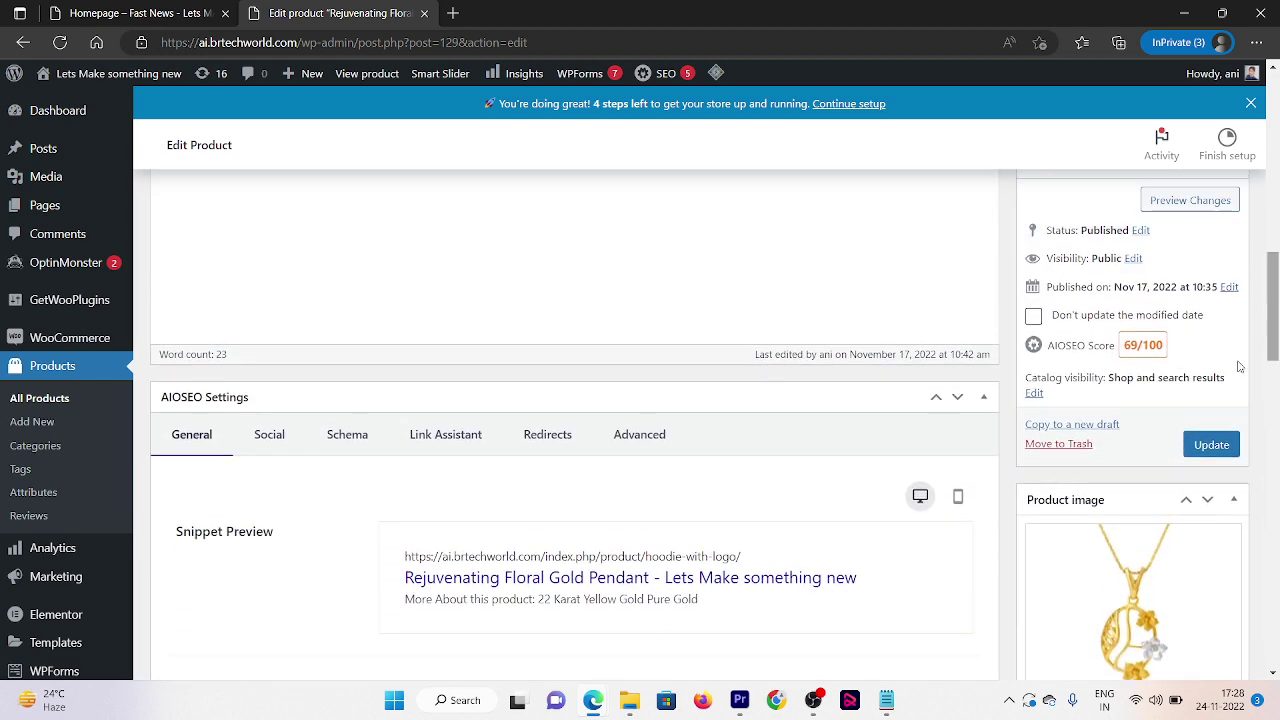
pyautogui.click(1207, 447)
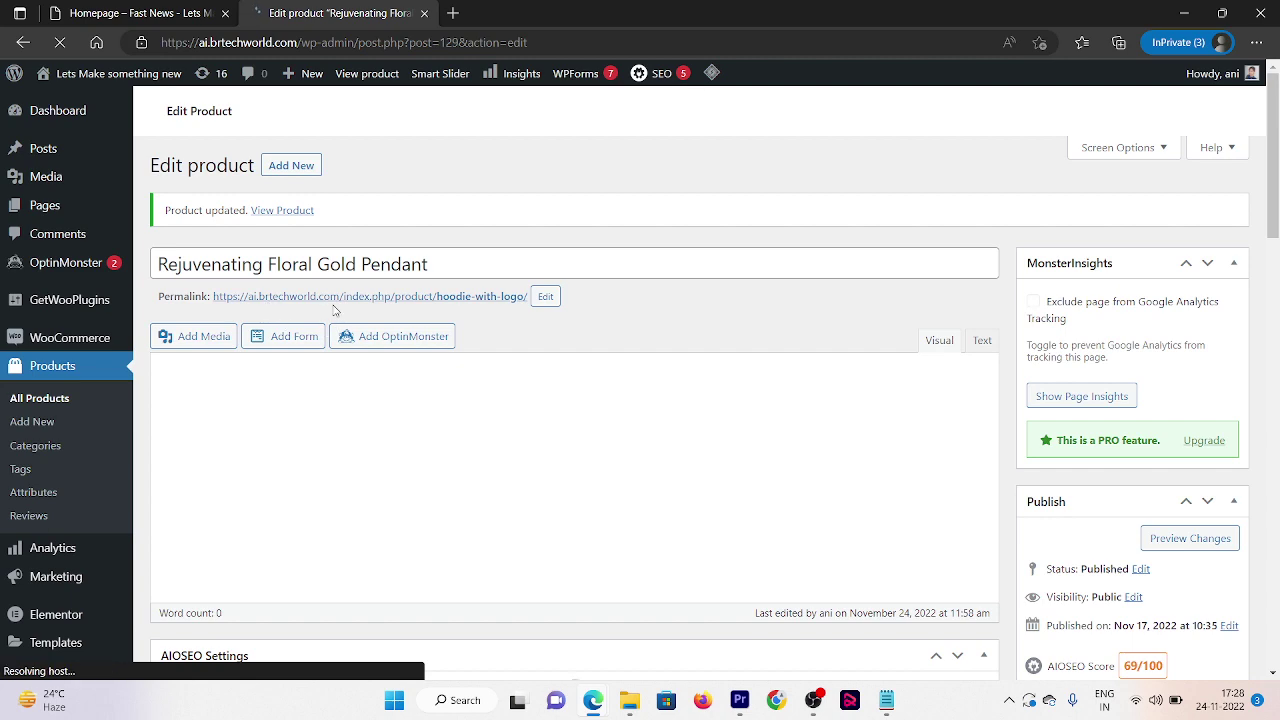
# Open the product's permalink in a new browser tab to view the product page
pyautogui.rightClick(321, 297)
pyautogui.click(384, 311)
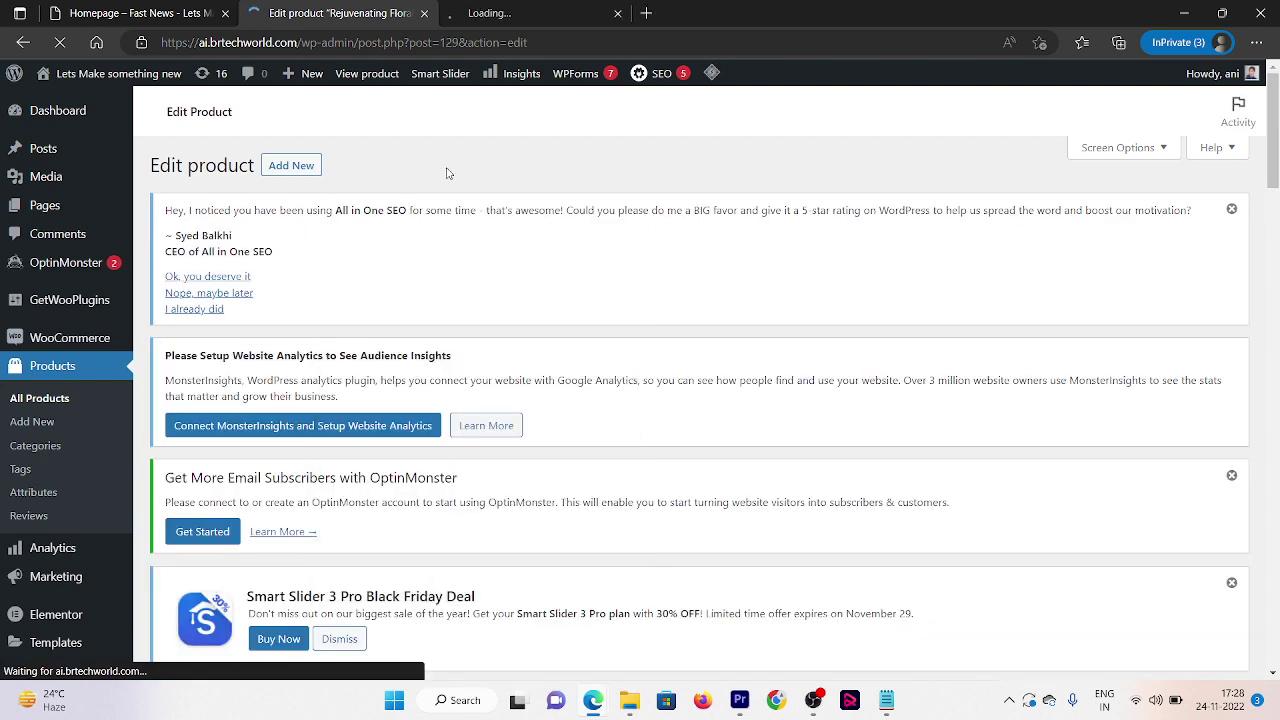
# Switch to the Rejuvenating Floral Gold Pendant product page and choose the Golden color and 5gram weight
pyautogui.click(560, 13)
pyautogui.moveTo(1276, 232); pyautogui.dragTo(1276, 352)
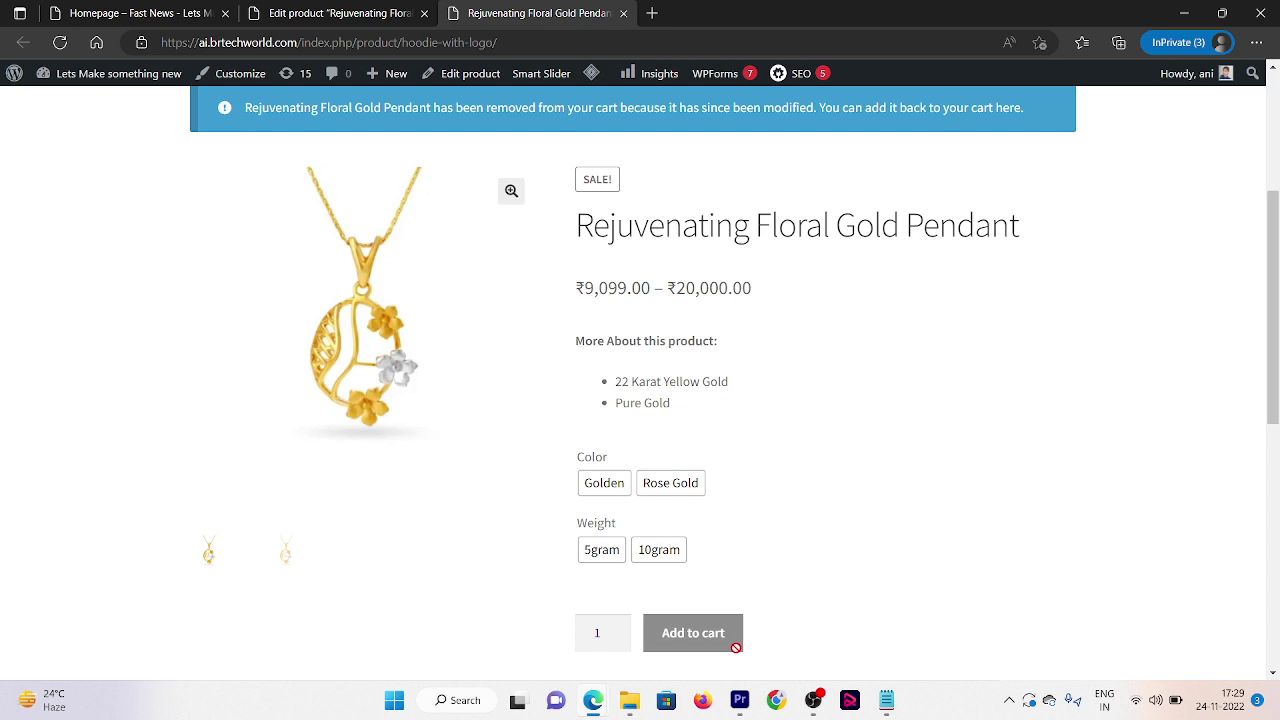
pyautogui.click(603, 489)
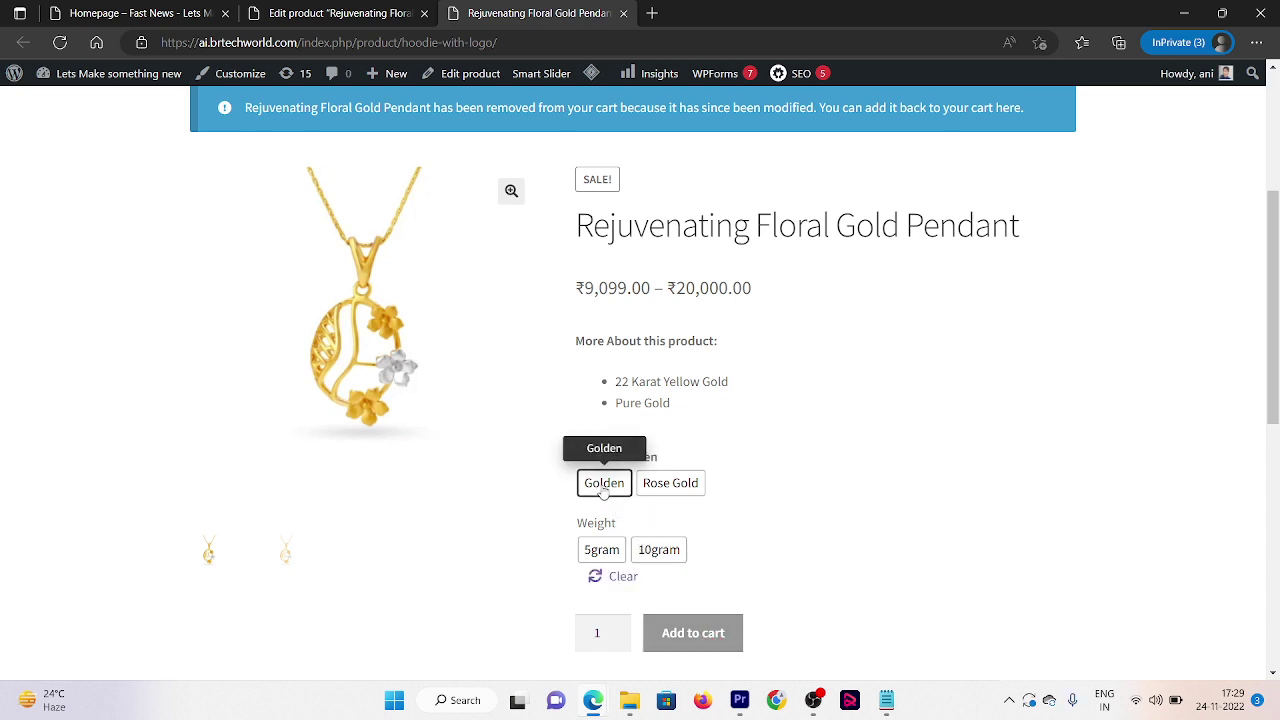
pyautogui.click(592, 555)
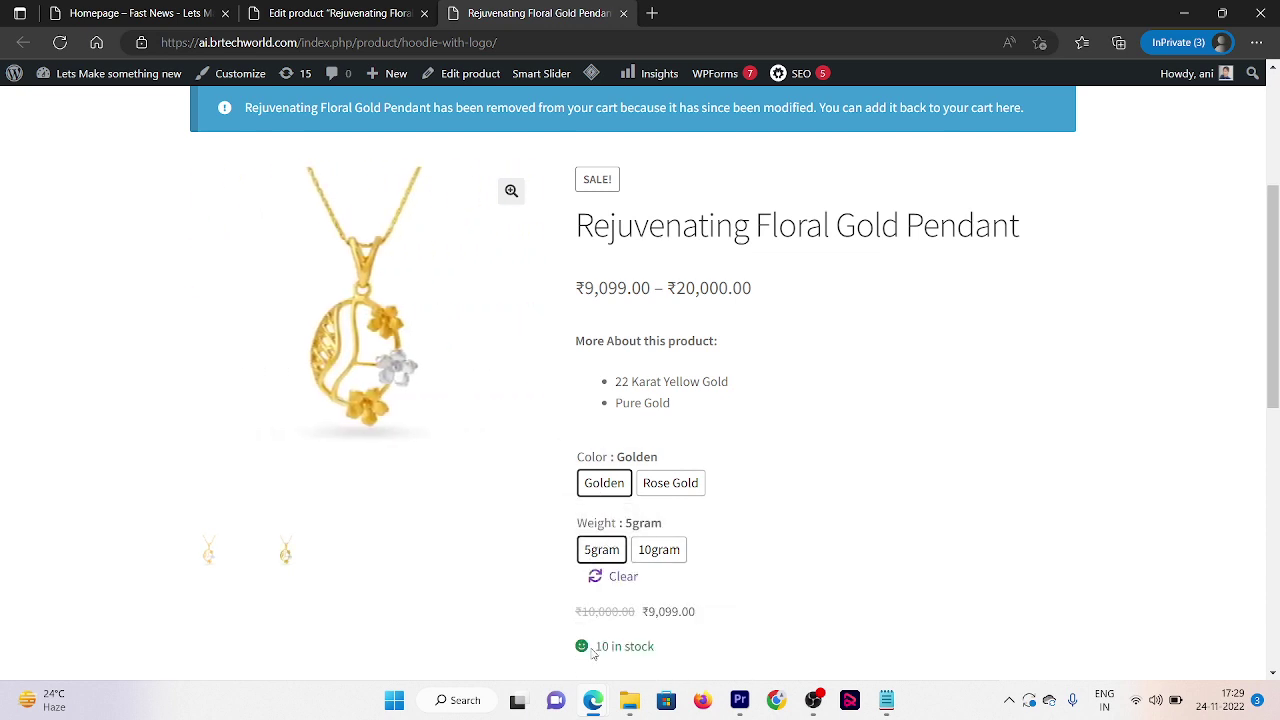
# Check the stock status and sale price shown for the Golden 5gram variation
pyautogui.moveTo(593, 652); pyautogui.dragTo(658, 652)
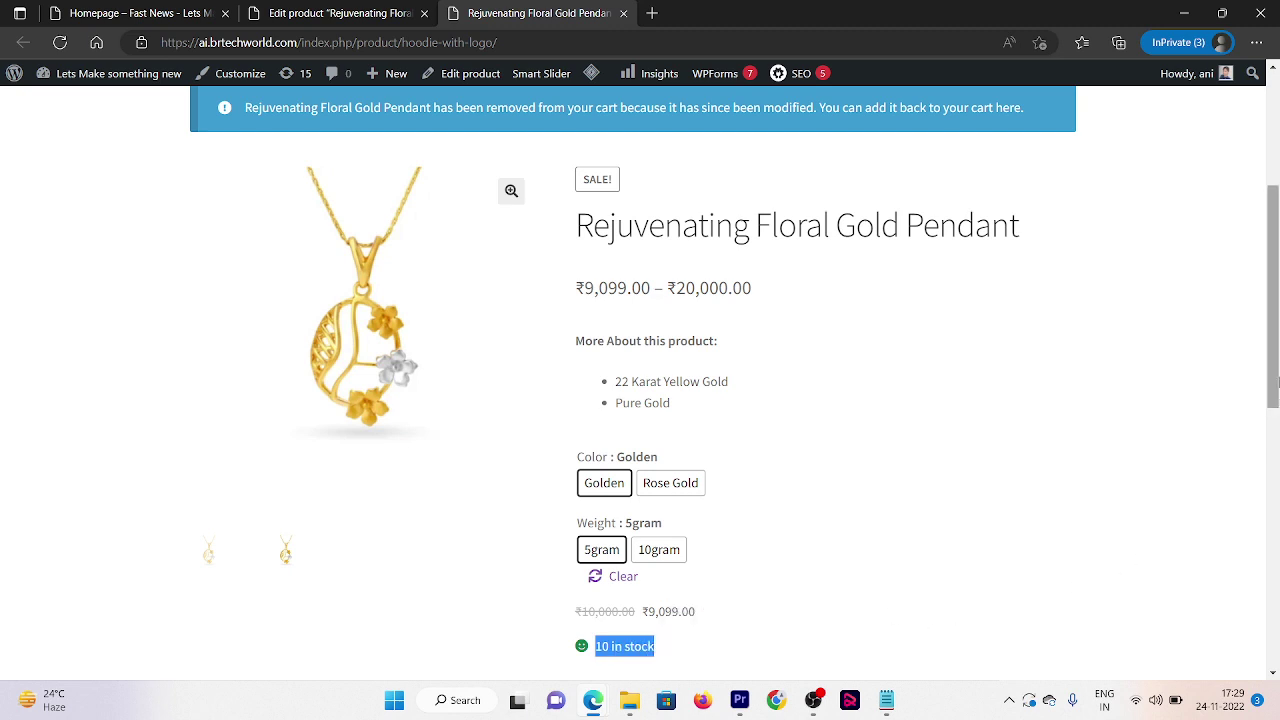
pyautogui.click(573, 597)
pyautogui.moveTo(573, 597); pyautogui.dragTo(679, 608)
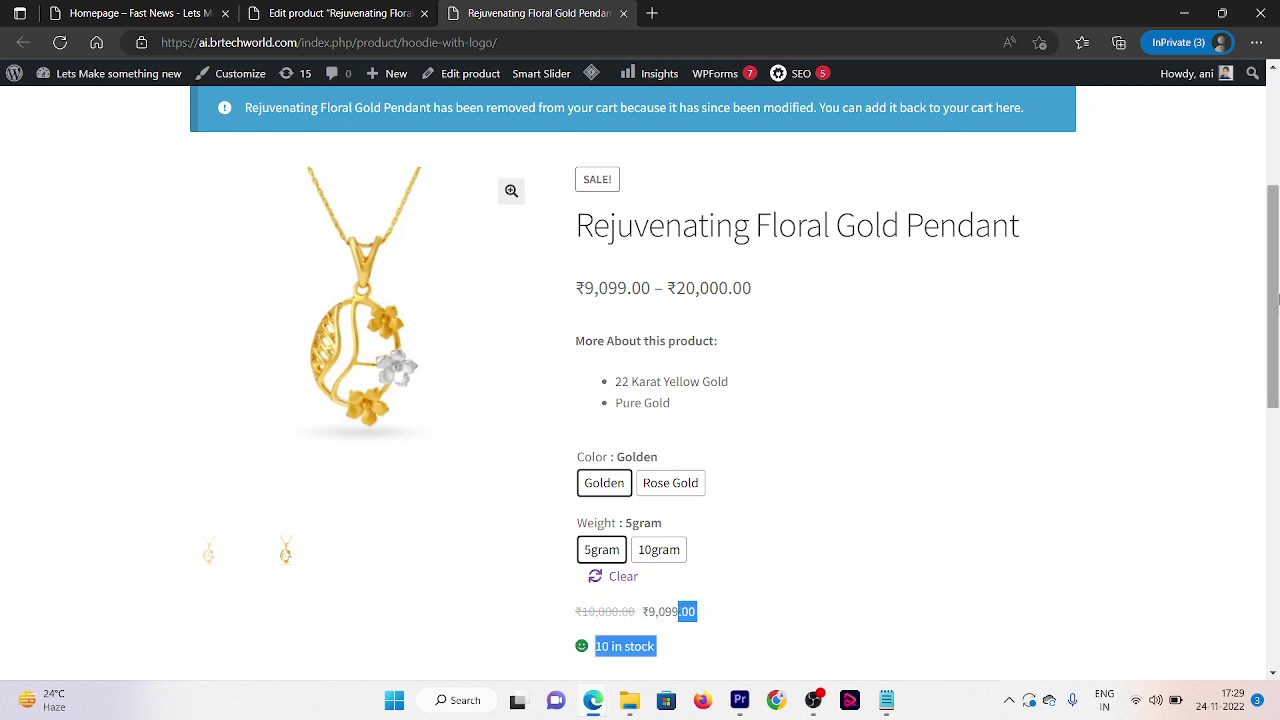
pyautogui.moveTo(1277, 305); pyautogui.dragTo(1278, 366)
pyautogui.click(1066, 400)
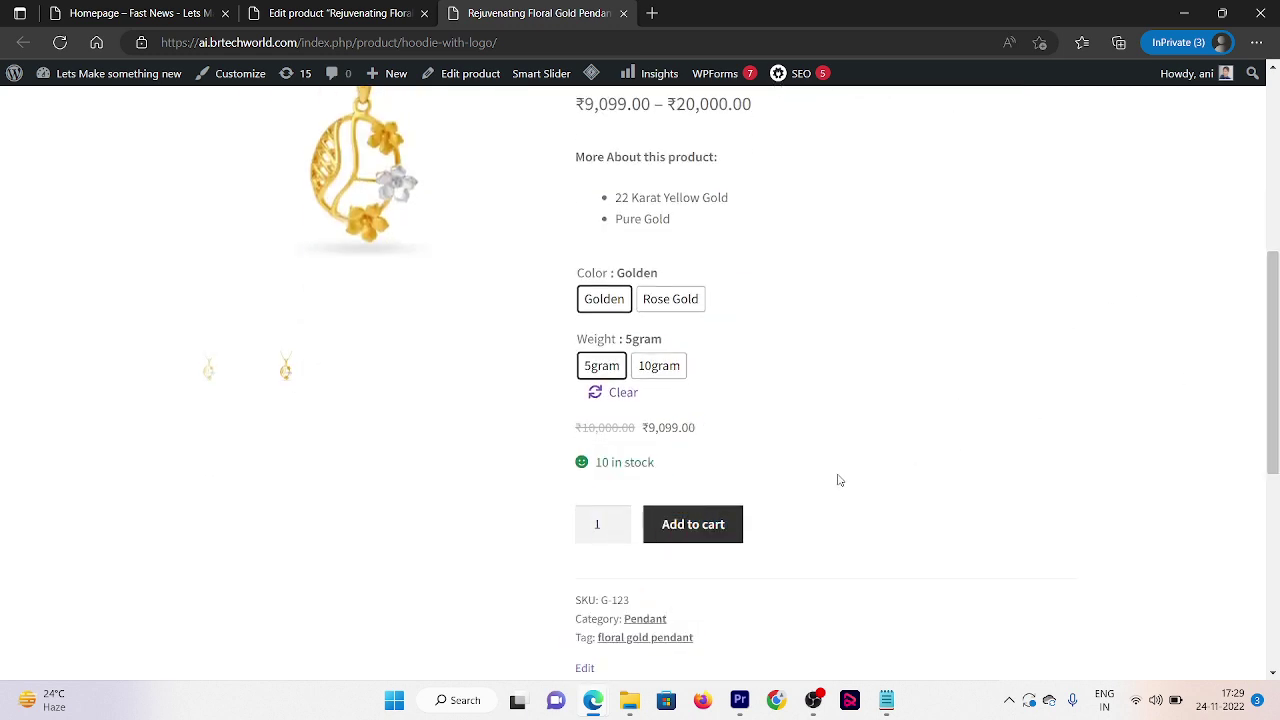
# Set the quantity to 2, add the Golden 5gram pendant to the cart, and open the cart
pyautogui.click(617, 522)
pyautogui.click(687, 530)
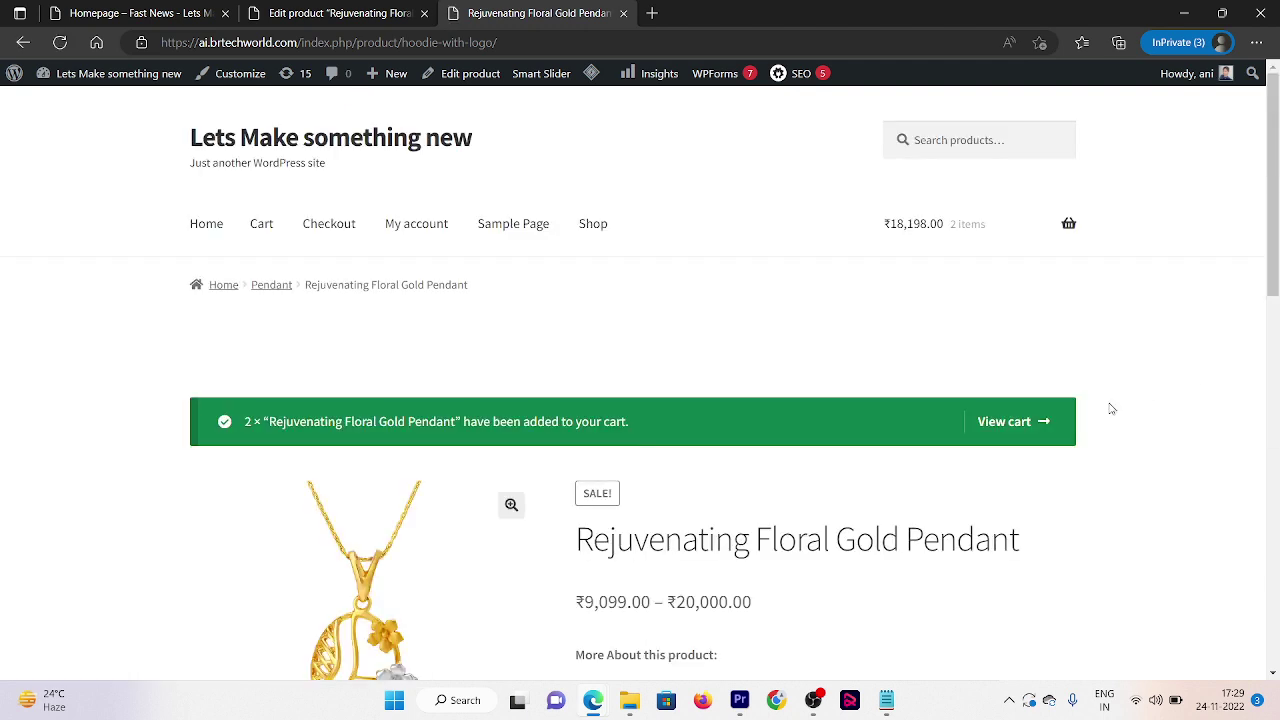
pyautogui.click(1022, 426)
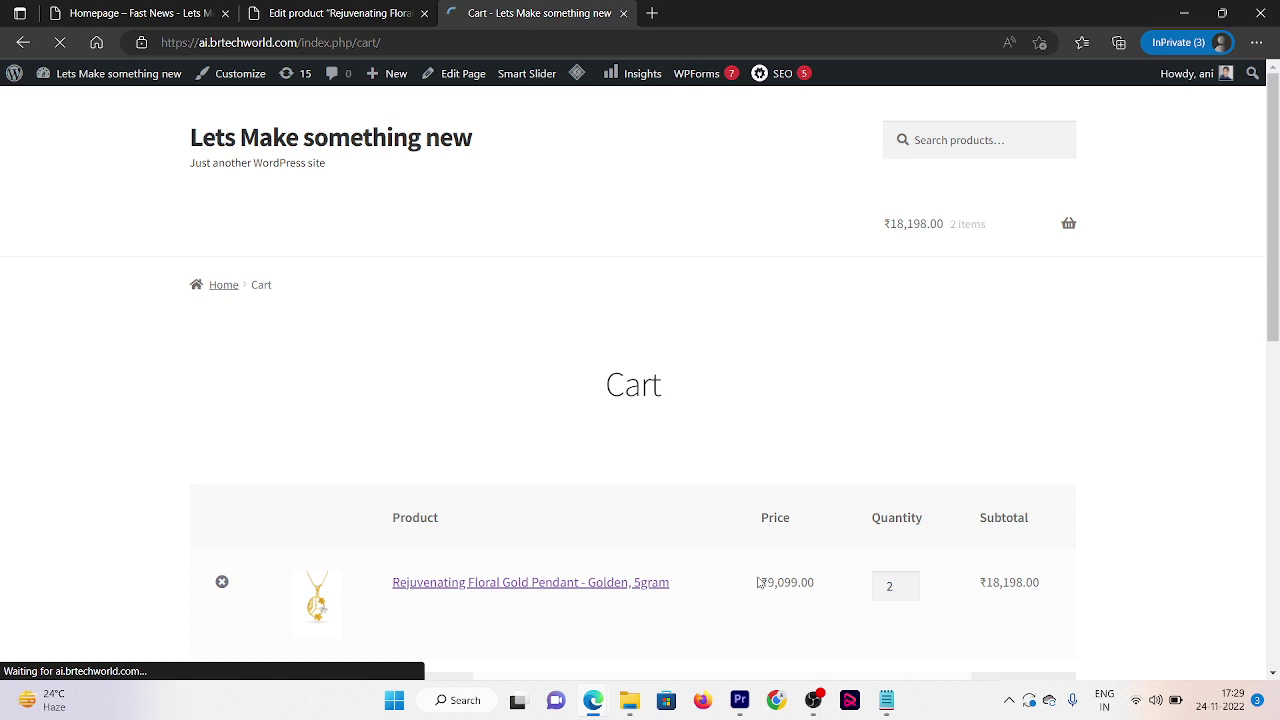
# Review the pendant's unit price in the cart along with the cart totals and shipping details
pyautogui.moveTo(760, 582); pyautogui.dragTo(802, 591)
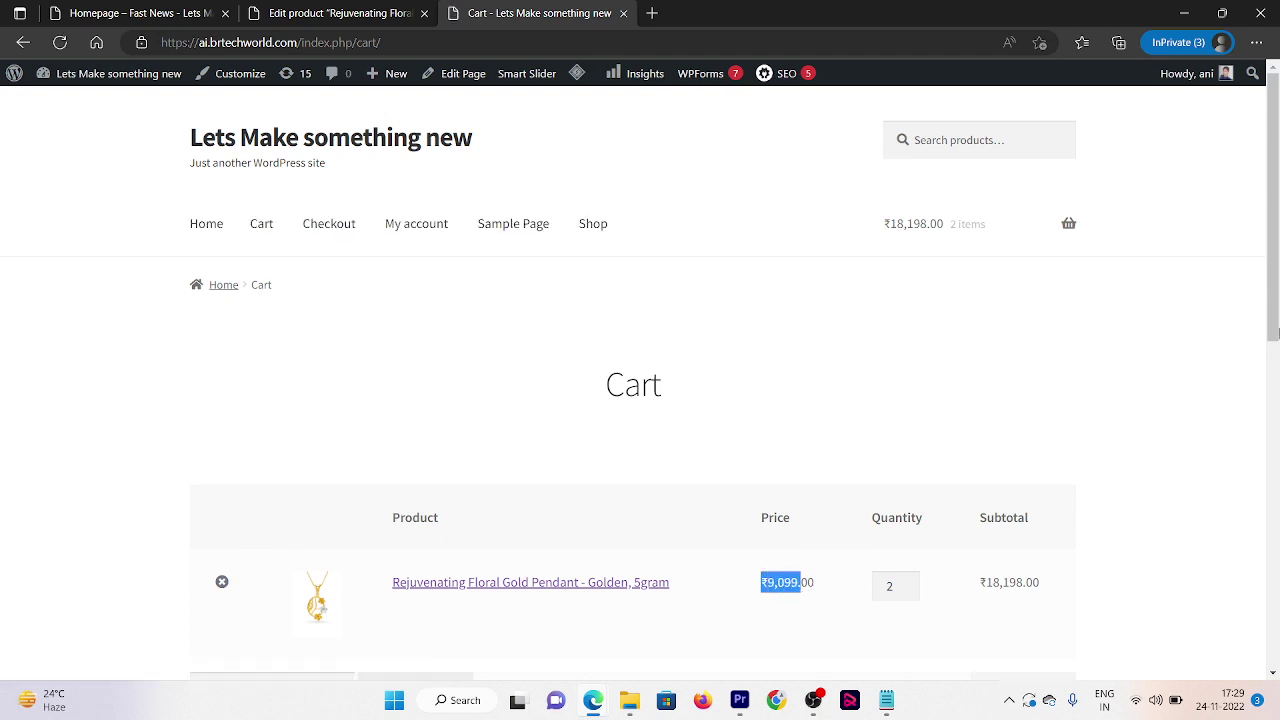
pyautogui.moveTo(1277, 310); pyautogui.dragTo(1265, 425)
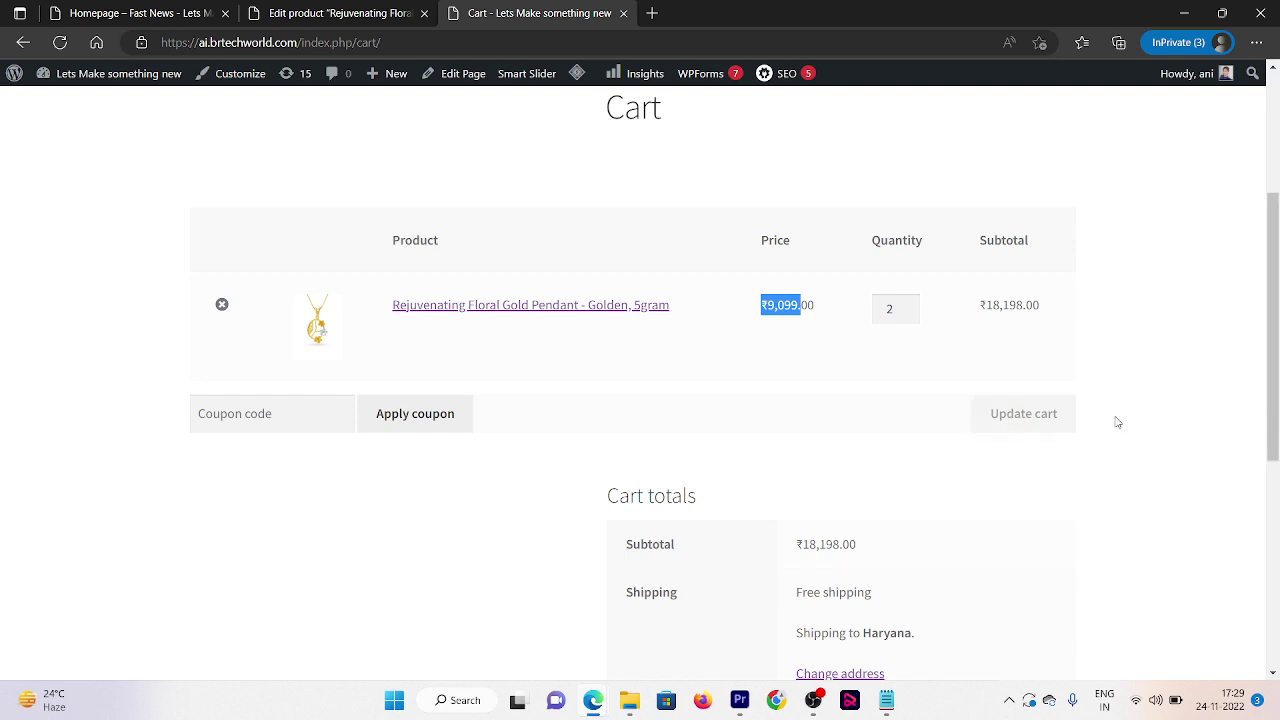
pyautogui.moveTo(1277, 403); pyautogui.dragTo(1242, 507)
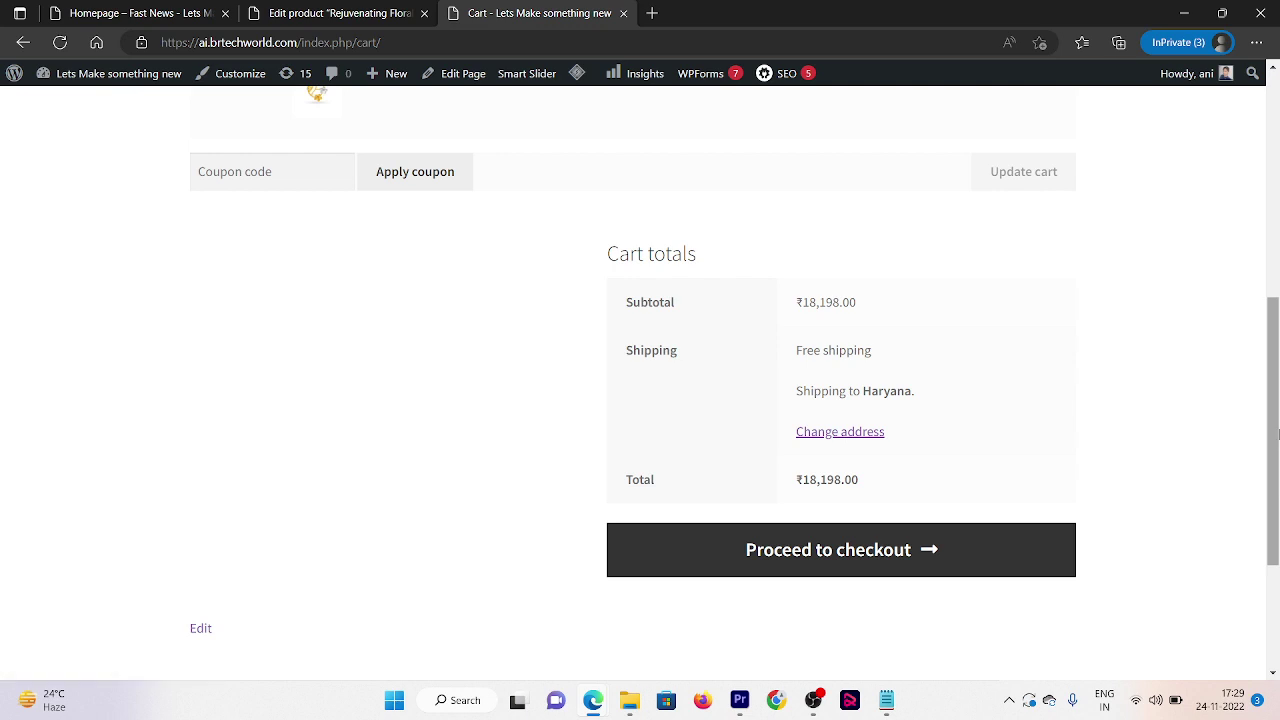
pyautogui.moveTo(1274, 406); pyautogui.dragTo(1277, 228)
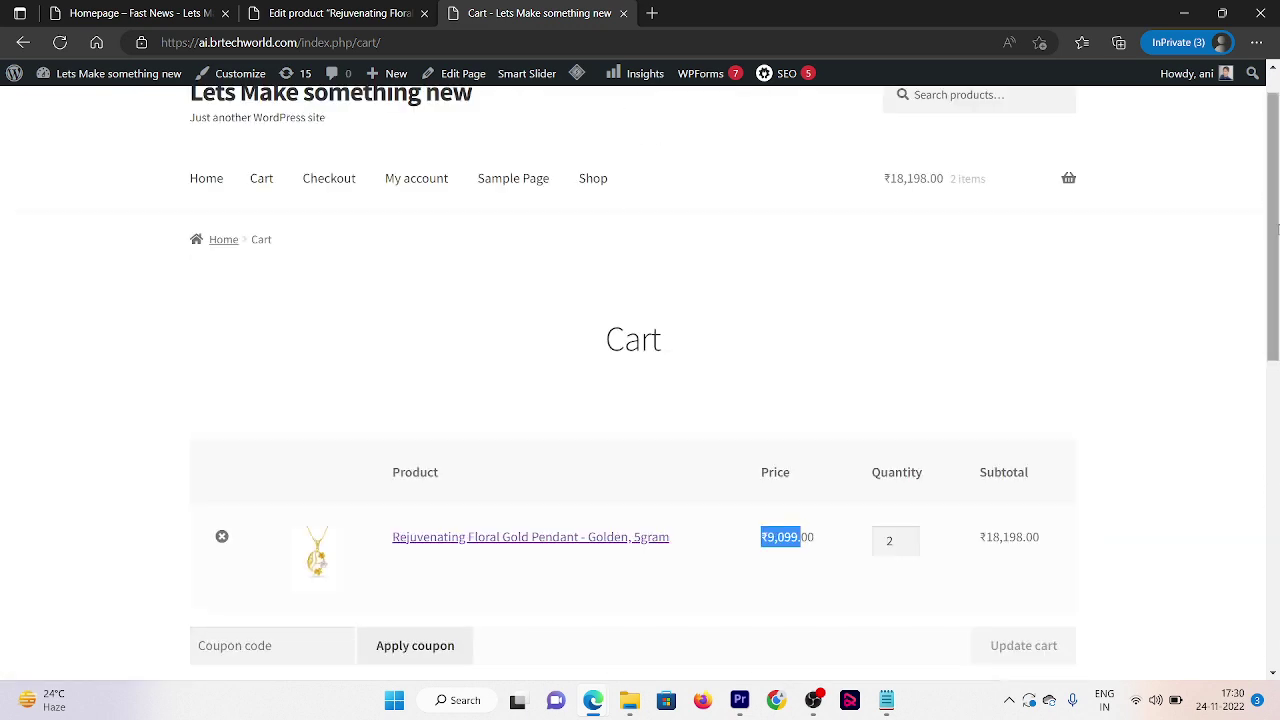